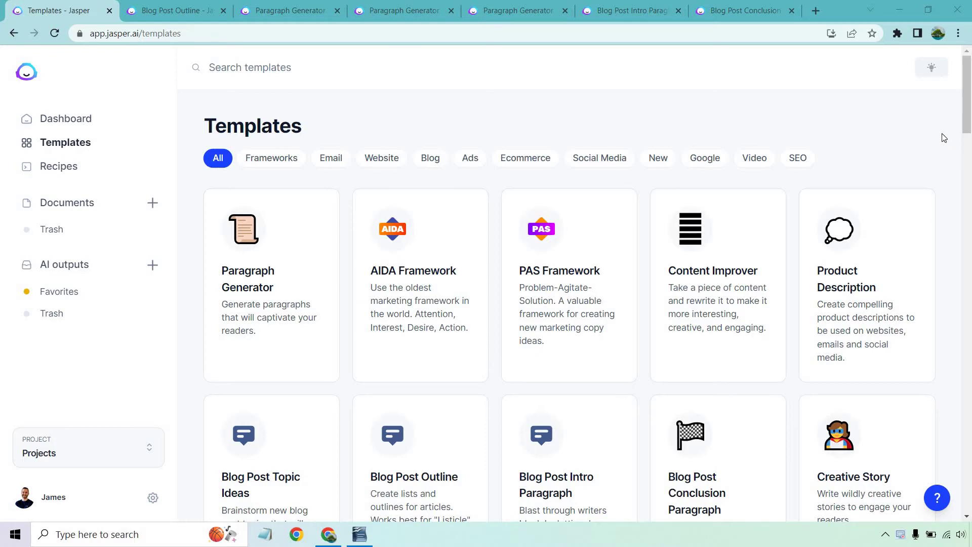
# - Generate a five-point witty outline for 'Digital Marketing Trends That You Should Pay Attention To'
pyautogui.scroll(-12, 944, 137)
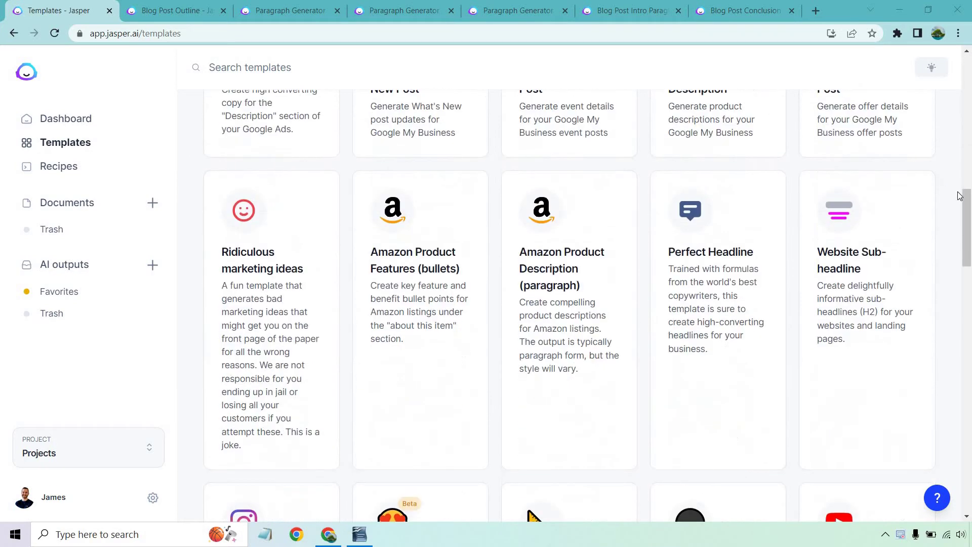
pyautogui.moveTo(967, 232); pyautogui.dragTo(962, 464)
pyautogui.click(969, 163)
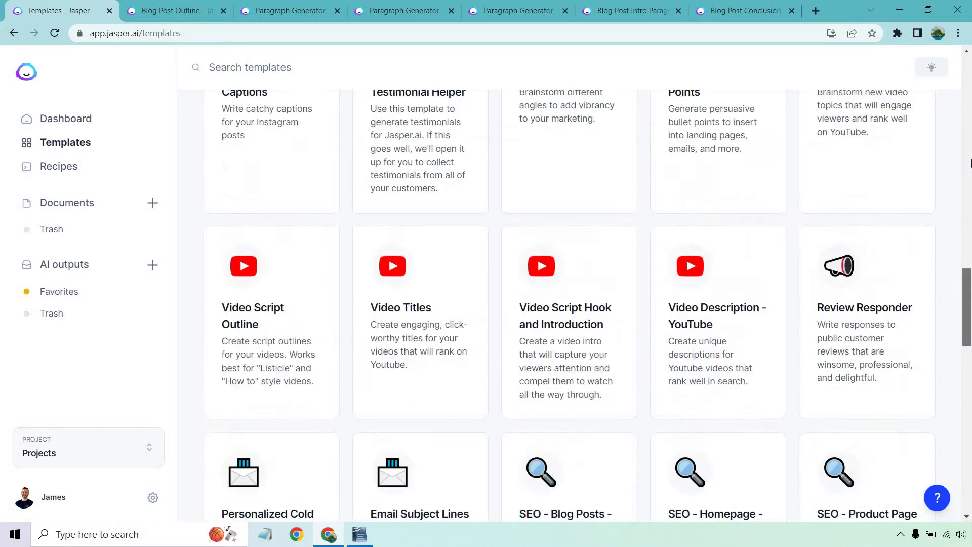
pyautogui.scroll(10, 969, 163)
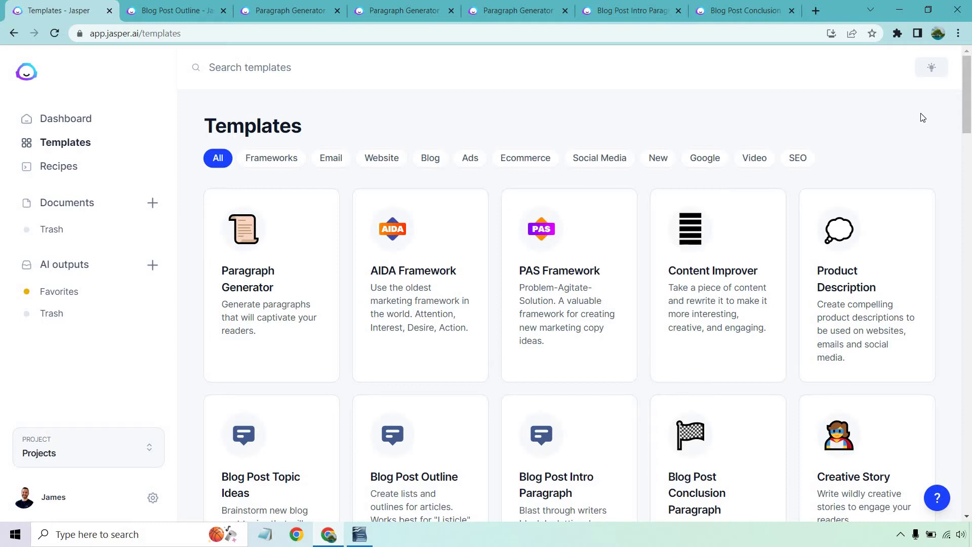
pyautogui.click(200, 11)
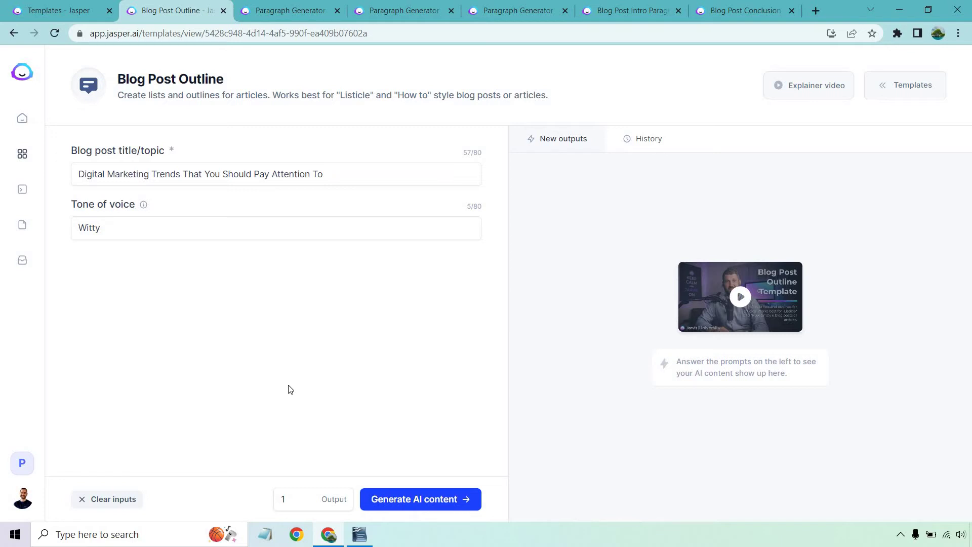
pyautogui.click(419, 500)
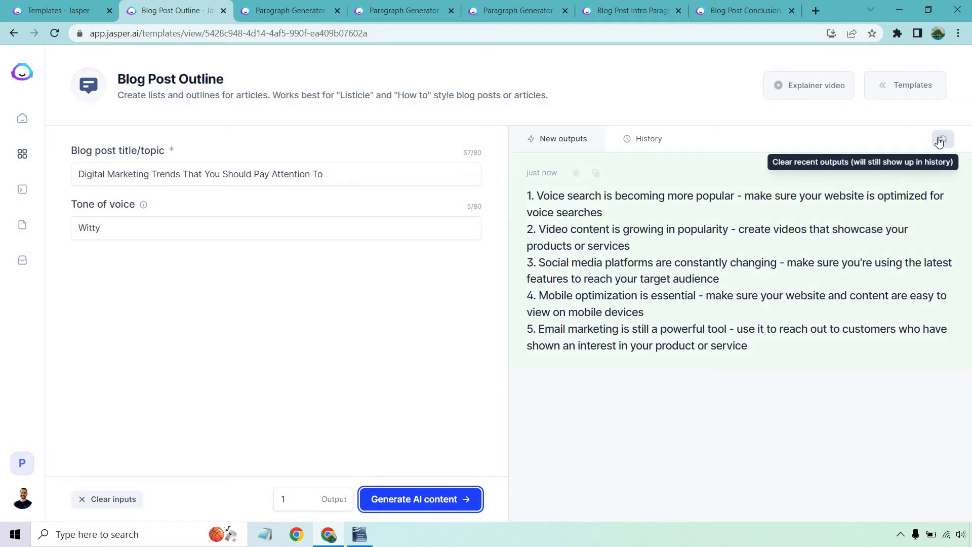
# - Copy Jasper's five-point outline and paste it into the empty Writer document
pyautogui.click(598, 175)
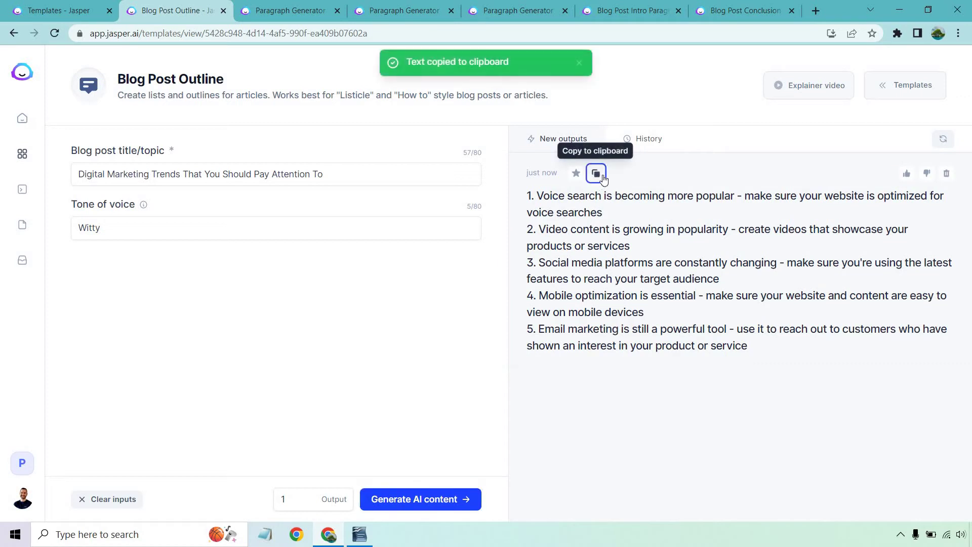
pyautogui.click(362, 541)
pyautogui.hotkey('ctrl', 'v')
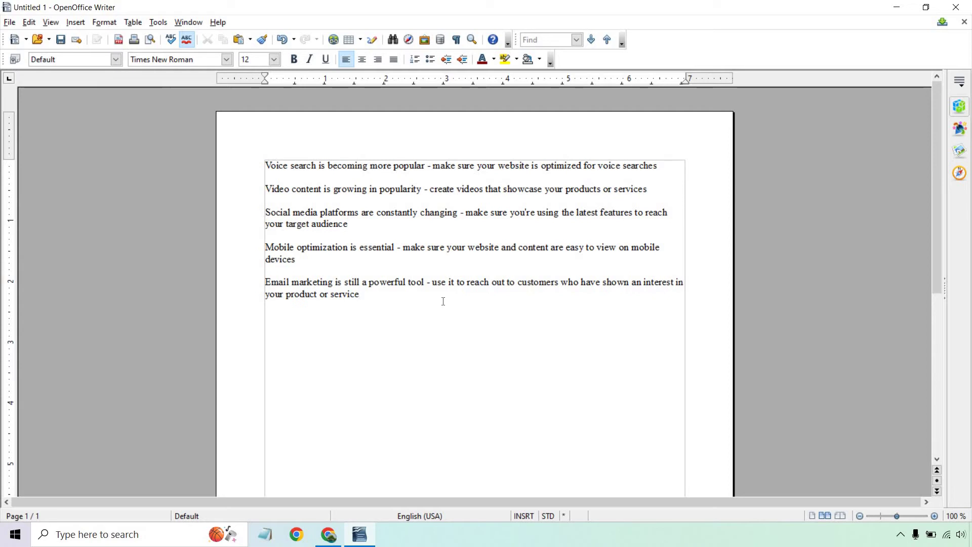
# - Select the first outline point, about voice search, and minimise Writer
pyautogui.click(662, 164)
pyautogui.hotkey('shift', 'Home')
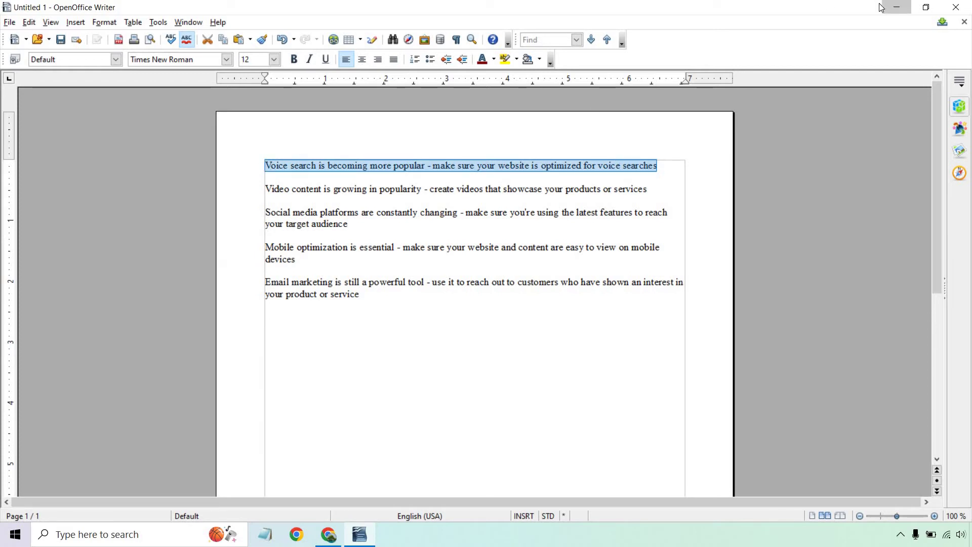
pyautogui.click(897, 7)
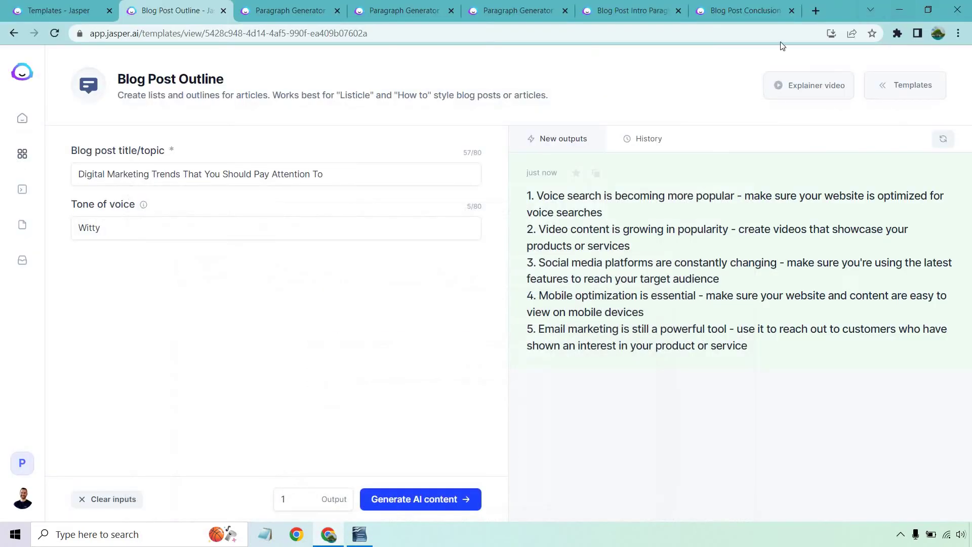
# - Fill the Paragraph Generator with the voice-search outline point as topic and 'voice search' as keyword
pyautogui.click(299, 9)
pyautogui.click(53, 10)
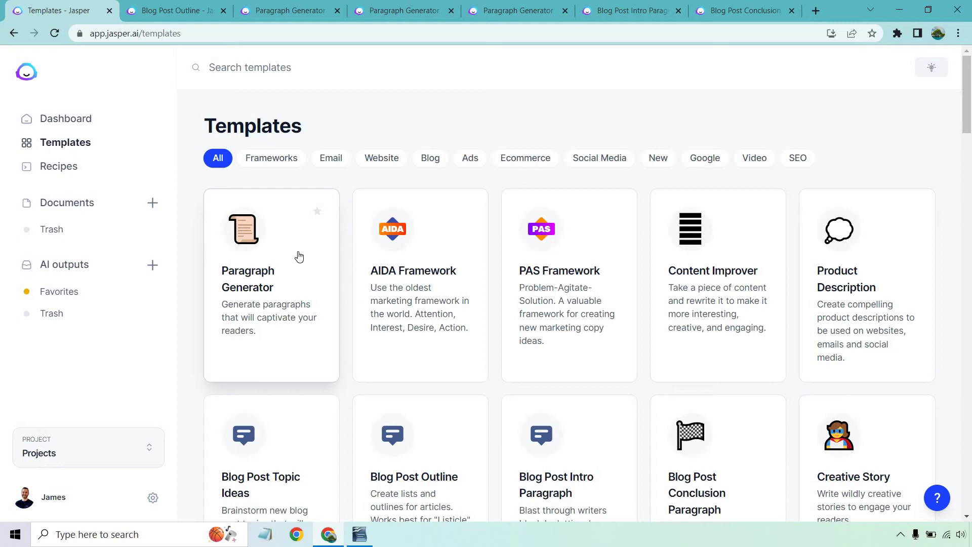
pyautogui.click(297, 7)
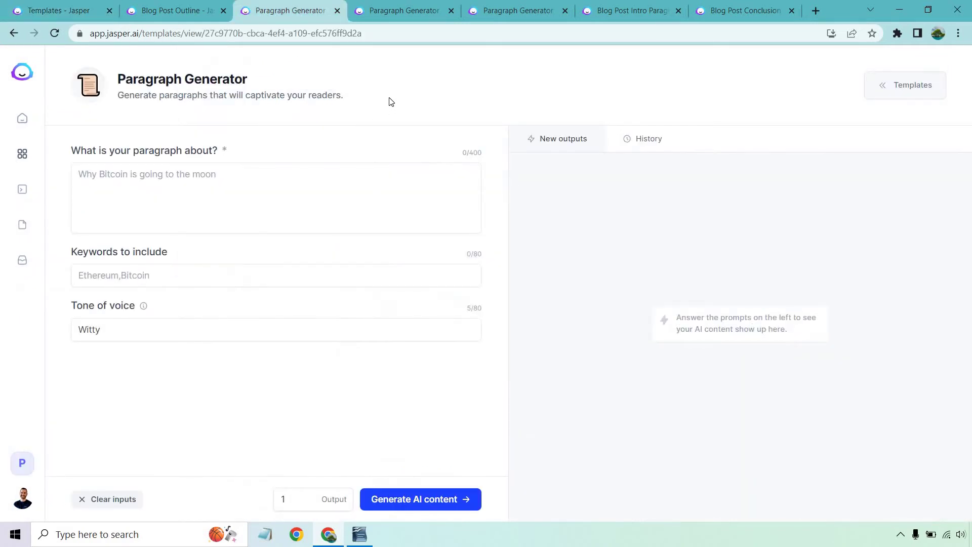
pyautogui.click(312, 173)
pyautogui.hotkey('ctrl', 'v')
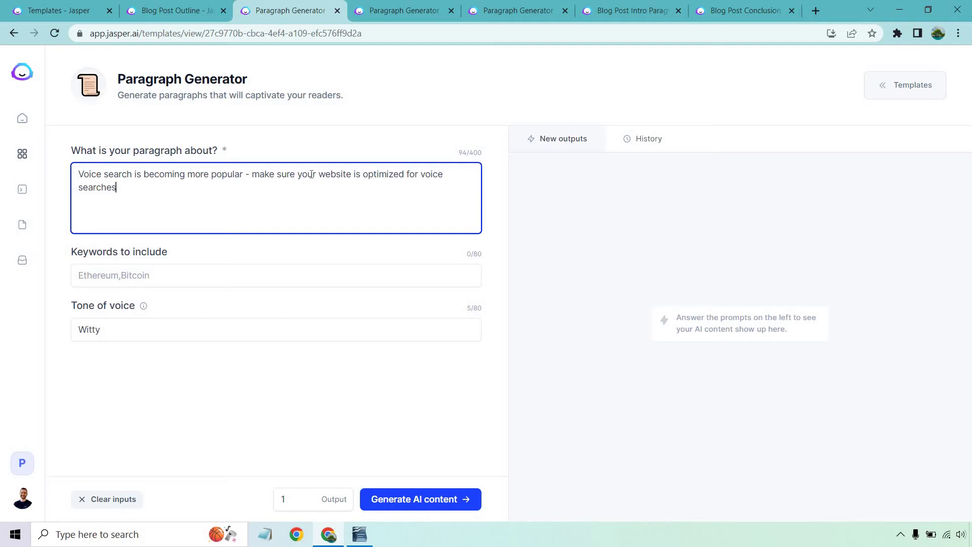
pyautogui.click(248, 277)
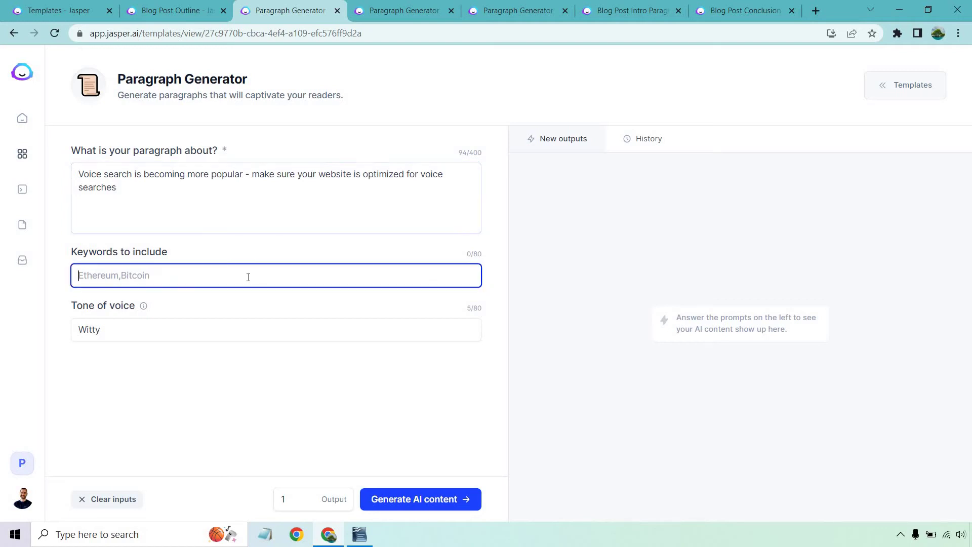
pyautogui.write('voice search')
pyautogui.moveTo(144, 308)
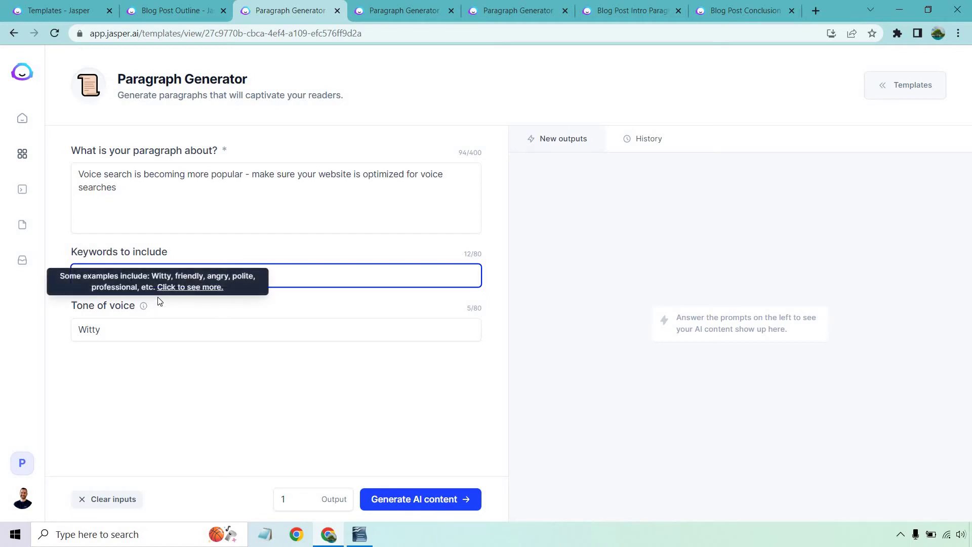
pyautogui.click(181, 296)
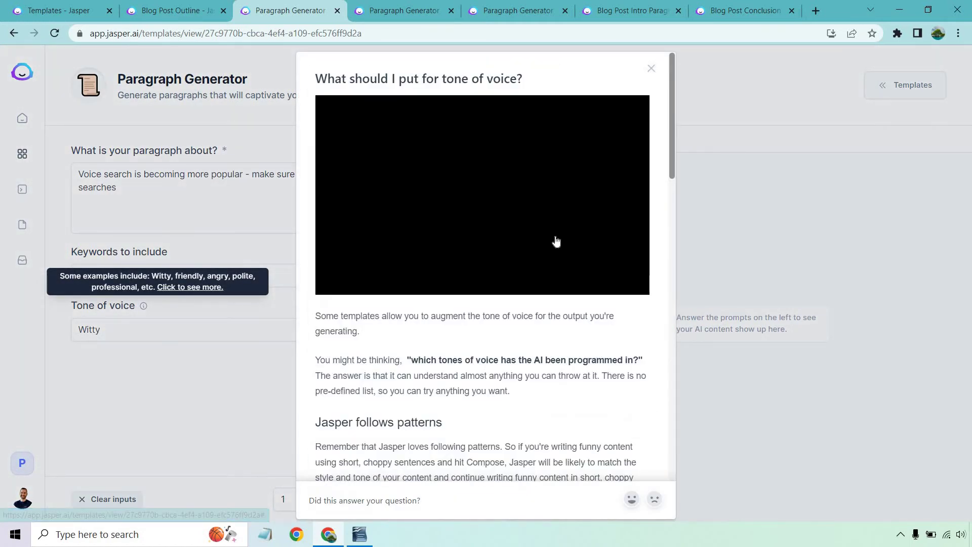
pyautogui.scroll(-6, 557, 241)
pyautogui.scroll(-6, 566, 252)
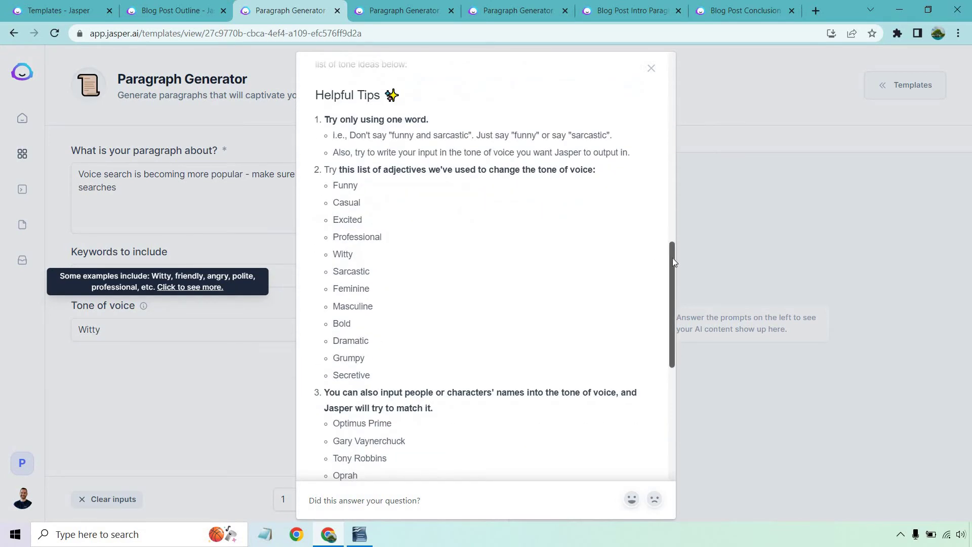
pyautogui.scroll(-1, 651, 254)
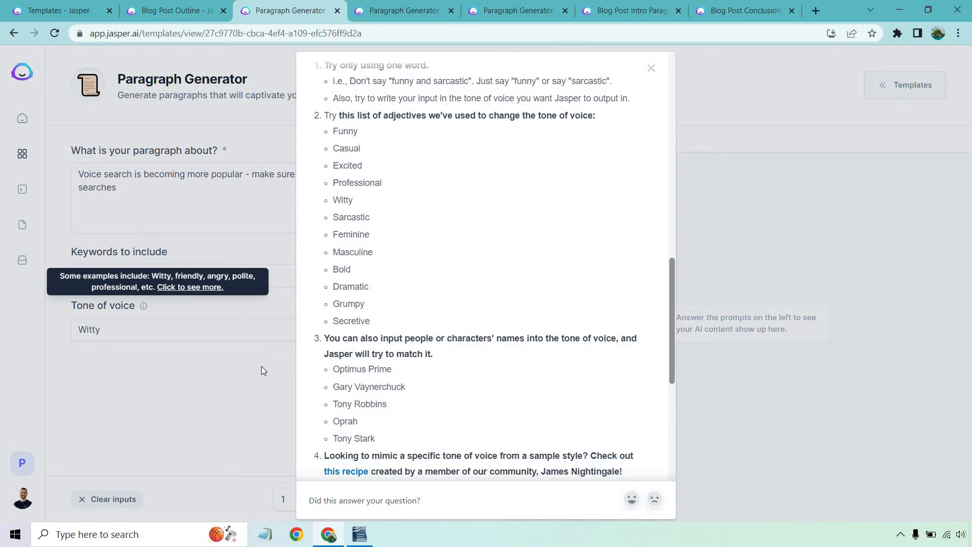
pyautogui.click(260, 390)
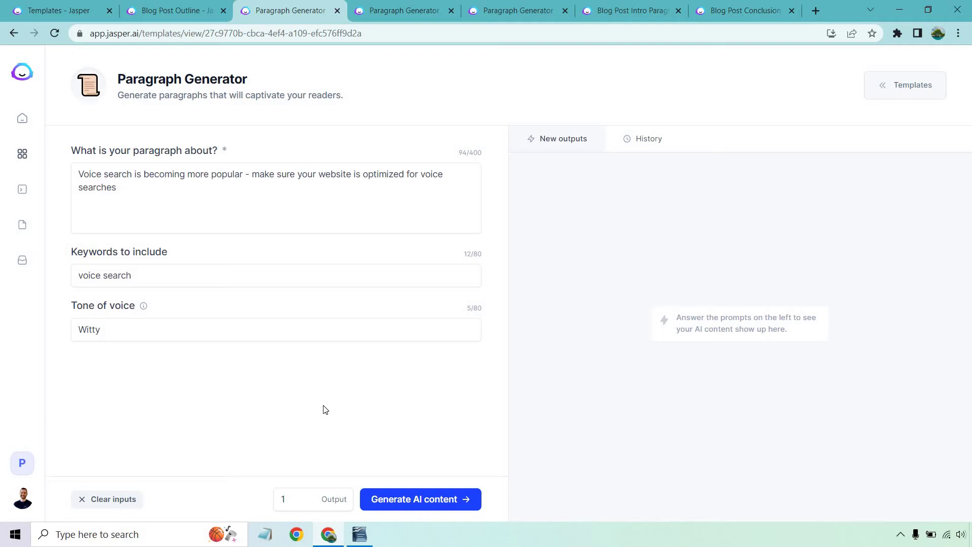
# - Generate and copy a witty voice-search paragraph with optimisation tips, then return to Writer
pyautogui.click(424, 500)
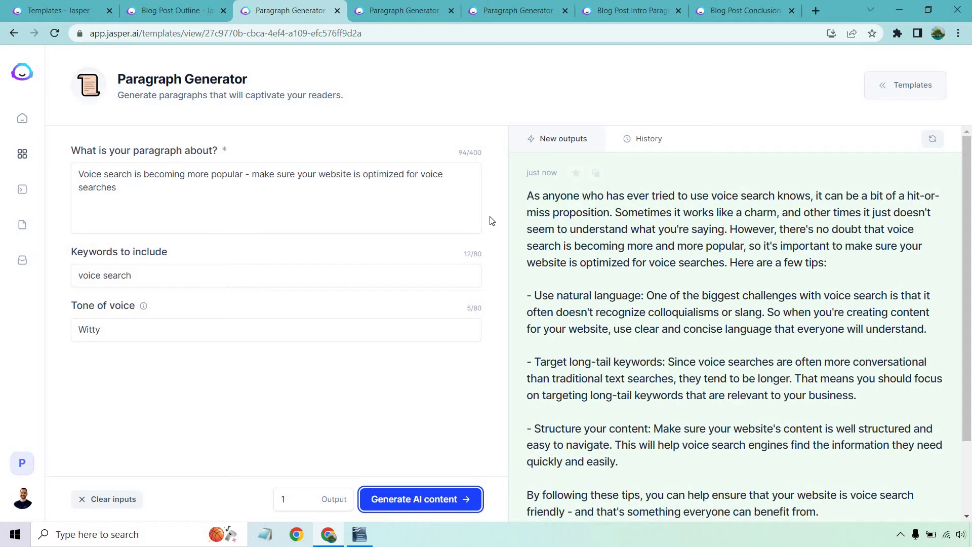
pyautogui.scroll(-2, 704, 300)
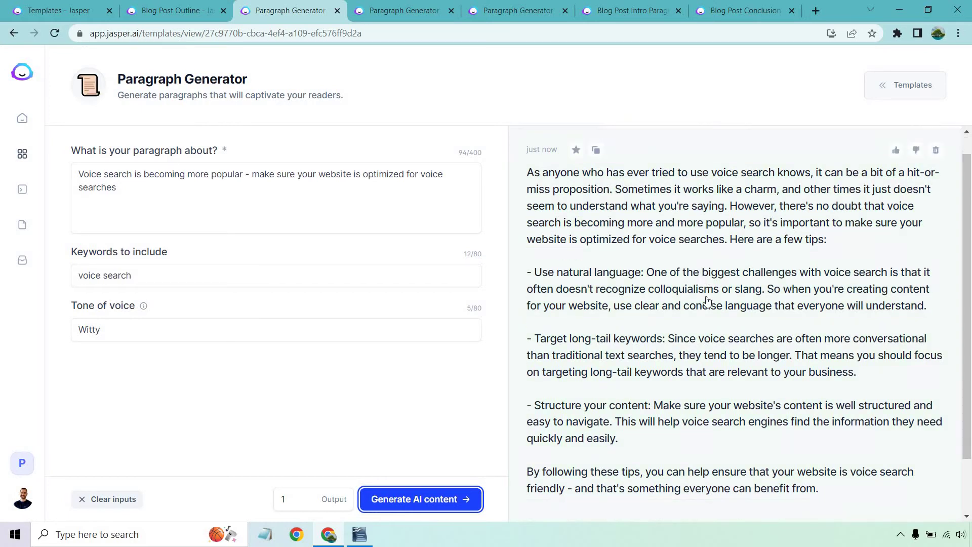
pyautogui.scroll(2, 658, 314)
pyautogui.scroll(-2, 650, 315)
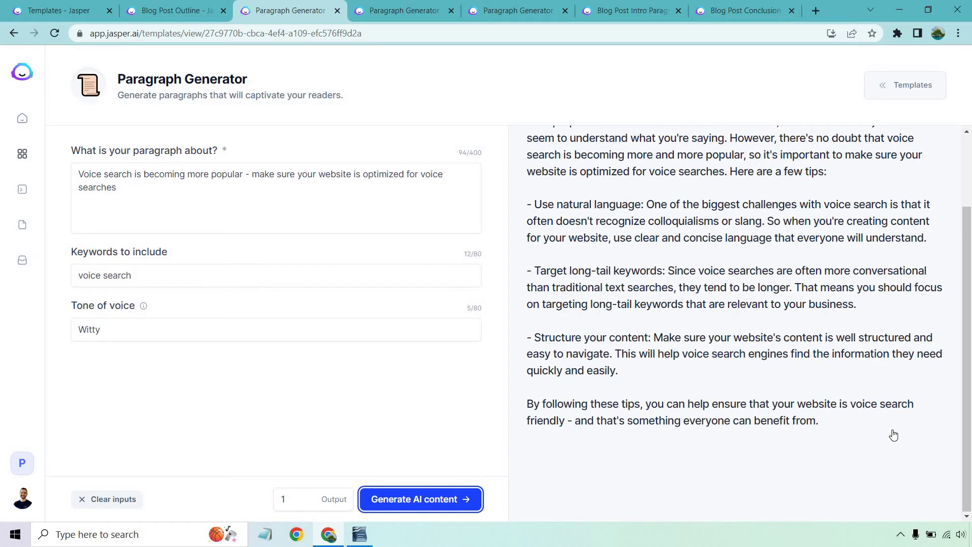
pyautogui.scroll(2, 868, 397)
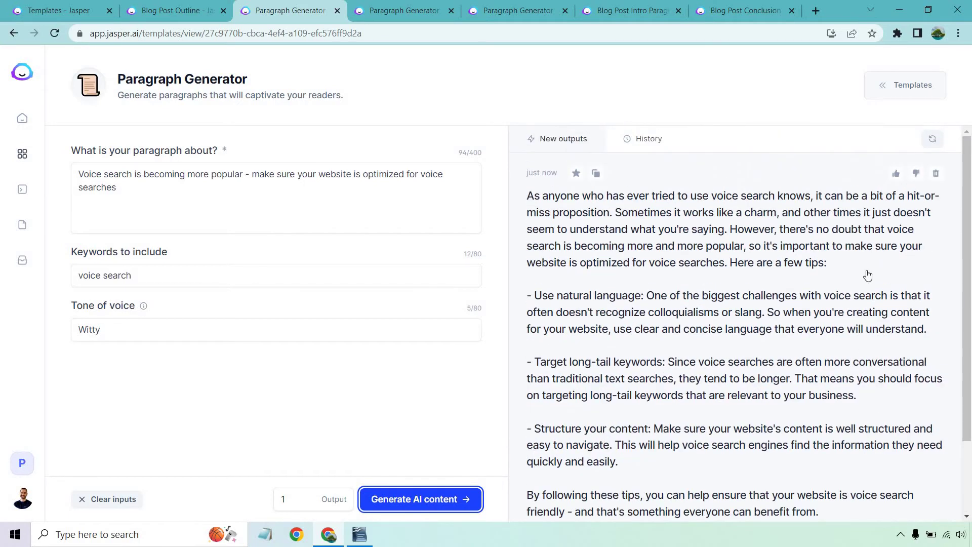
pyautogui.click(596, 173)
pyautogui.click(359, 534)
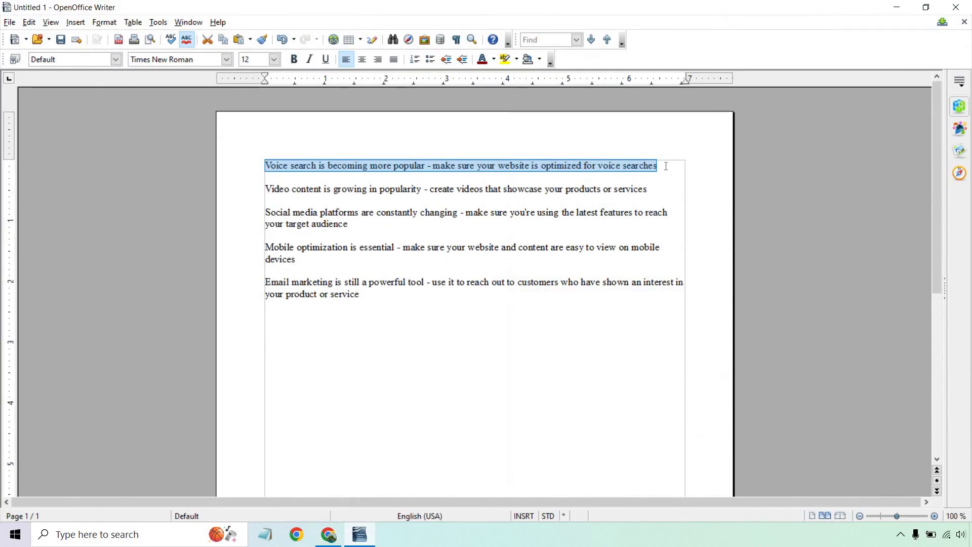
# - Bold the voice-search heading, paste its paragraph below in regular text, and bold the video-content line
pyautogui.click(294, 59)
pyautogui.click(682, 167)
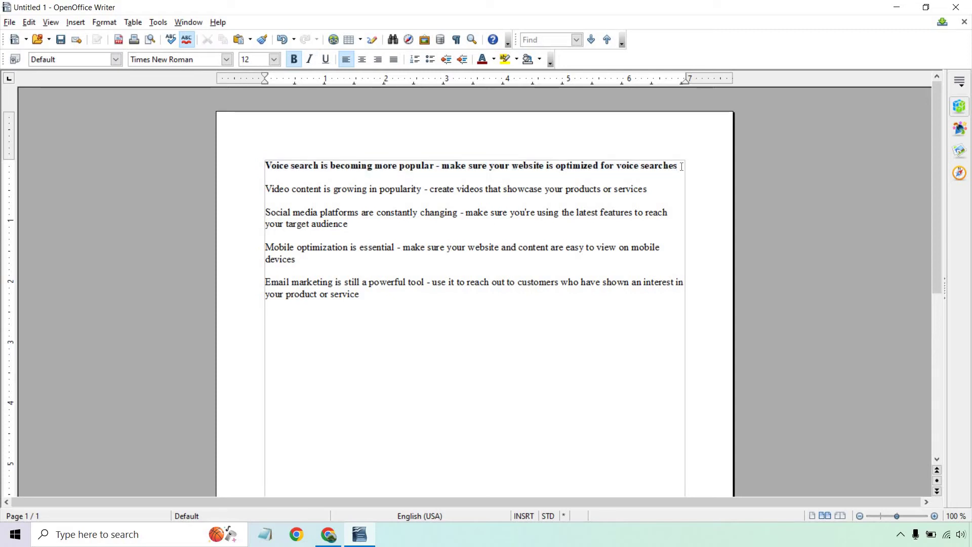
pyautogui.press('Return')
pyautogui.press('Return')
pyautogui.hotkey('ctrl', 'b')
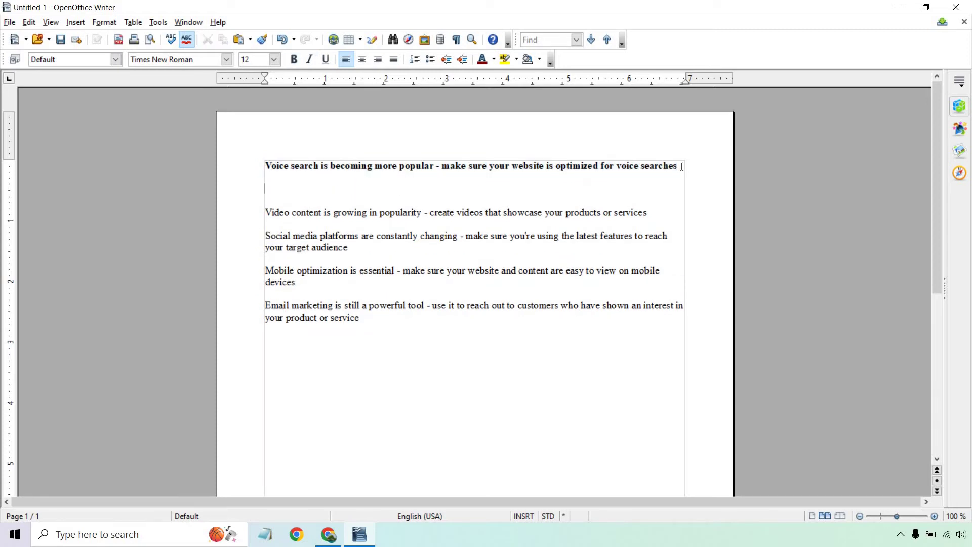
pyautogui.hotkey('ctrl', 'v')
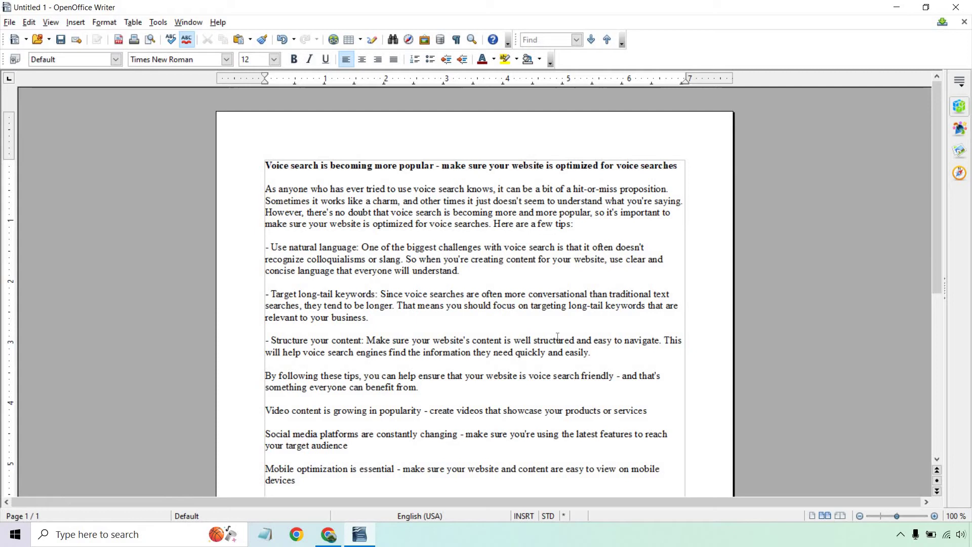
pyautogui.moveTo(649, 411); pyautogui.dragTo(239, 405)
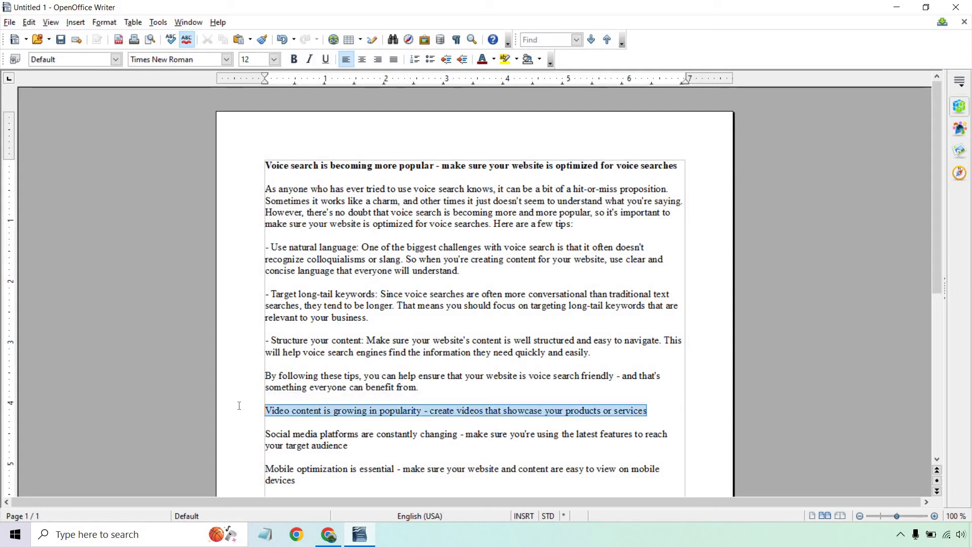
pyautogui.hotkey('ctrl', 'b')
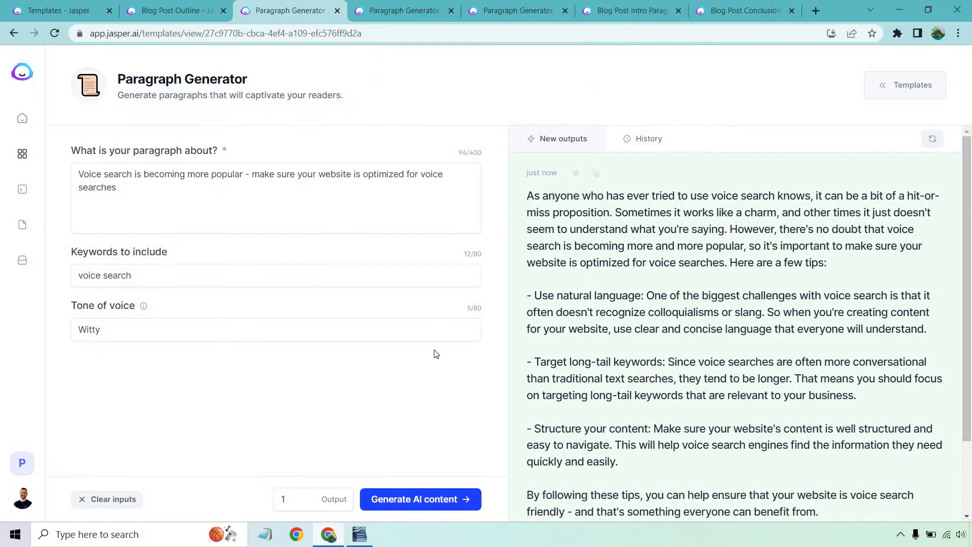
# - Generate and copy a witty paragraph on 'Video content is growing in popularity' with keyword 'video content'
pyautogui.click(329, 534)
pyautogui.click(392, 4)
pyautogui.click(239, 187)
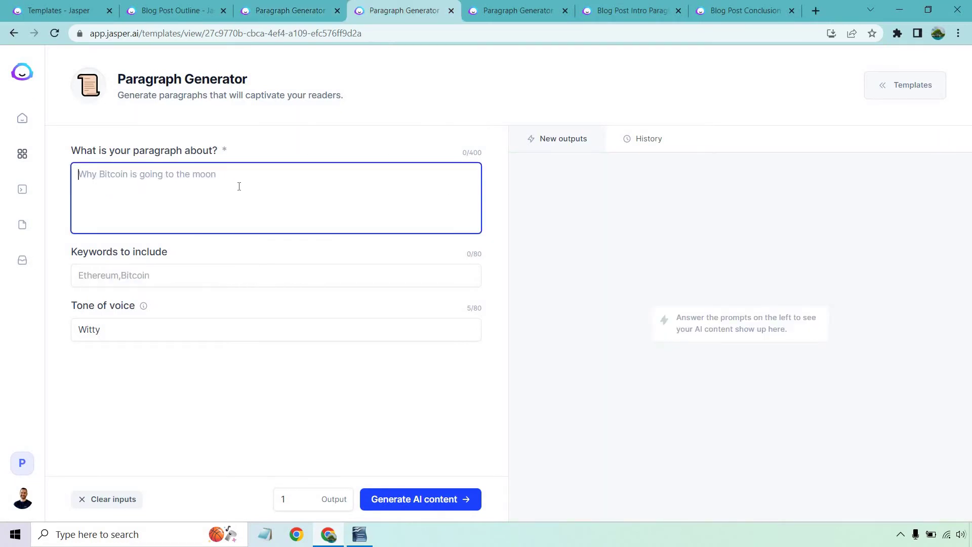
pyautogui.hotkey('ctrl', 'v')
pyautogui.click(162, 280)
pyautogui.write('v')
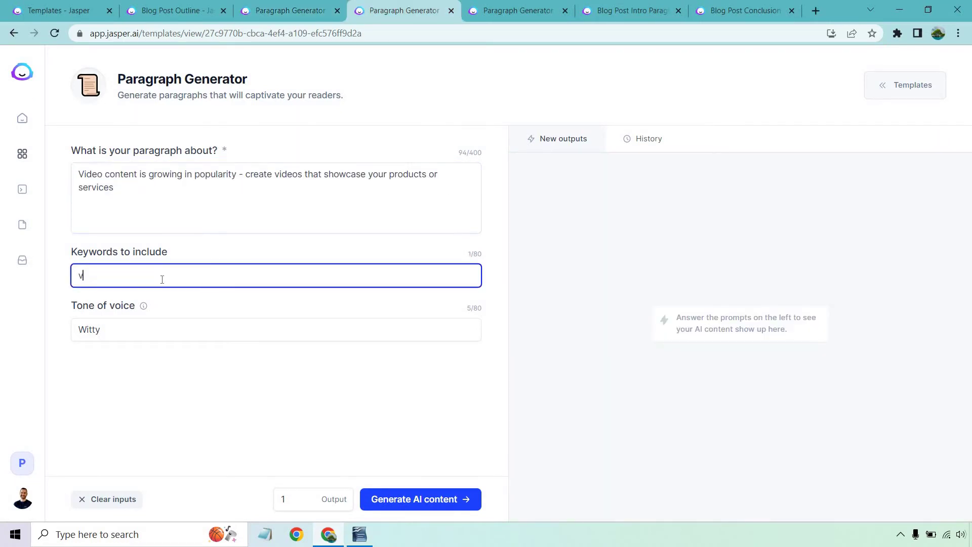
pyautogui.write('ideo content')
pyautogui.click(412, 498)
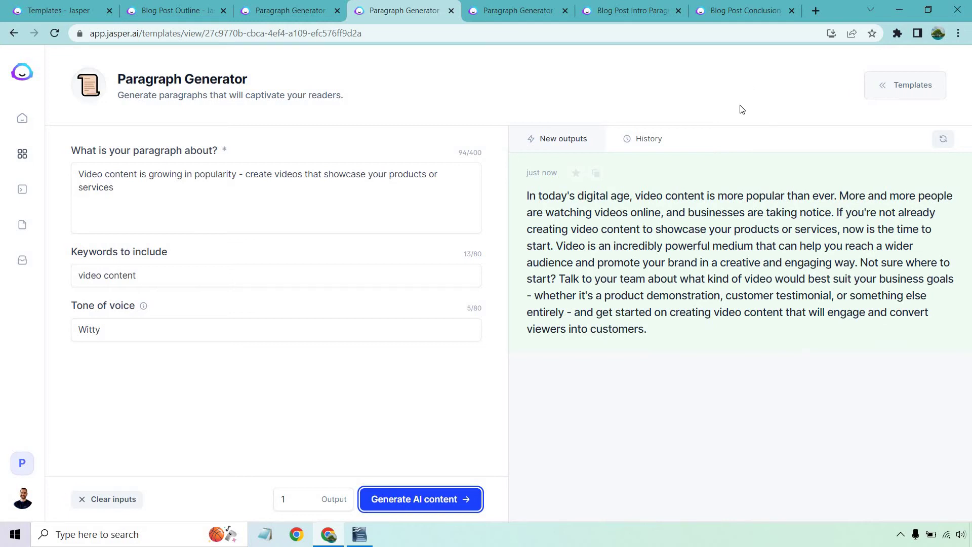
pyautogui.click(597, 176)
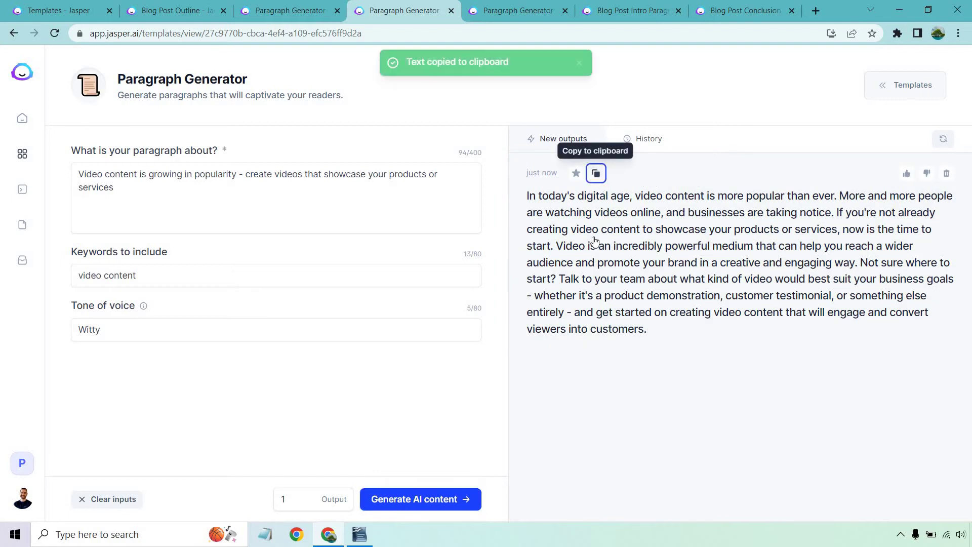
# - Paste the video-content paragraph under its heading, keeping the Social media line separate
pyautogui.click(360, 534)
pyautogui.scroll(-3, 424, 361)
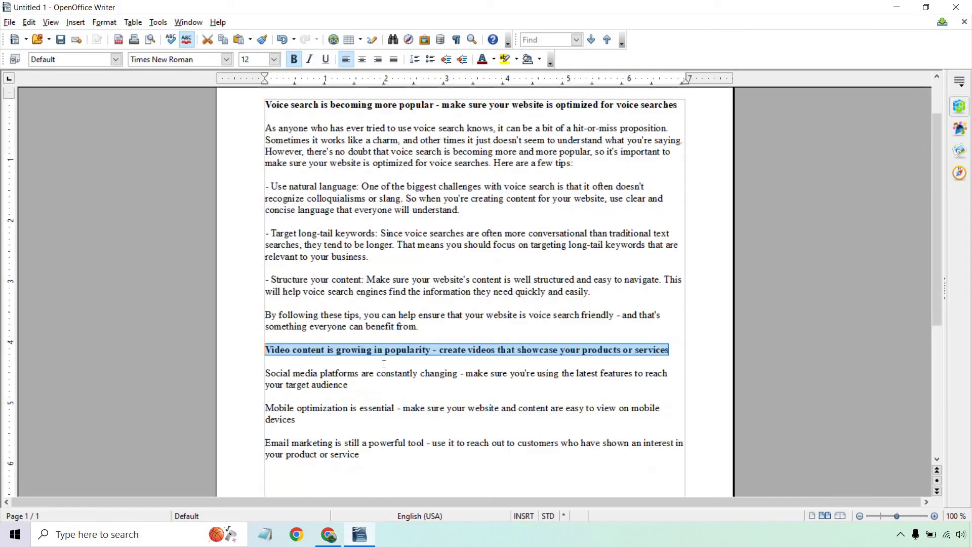
pyautogui.click(269, 369)
pyautogui.hotkey('ctrl', 'v')
pyautogui.press('Return')
pyautogui.press('Return')
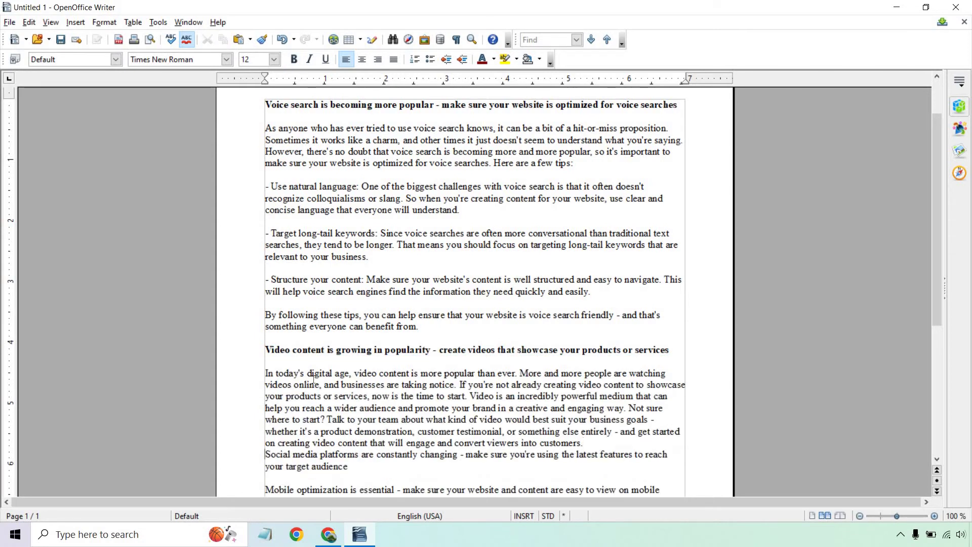
# - Make the 'Social media platforms' outline line a bold heading
pyautogui.scroll(-5, 436, 392)
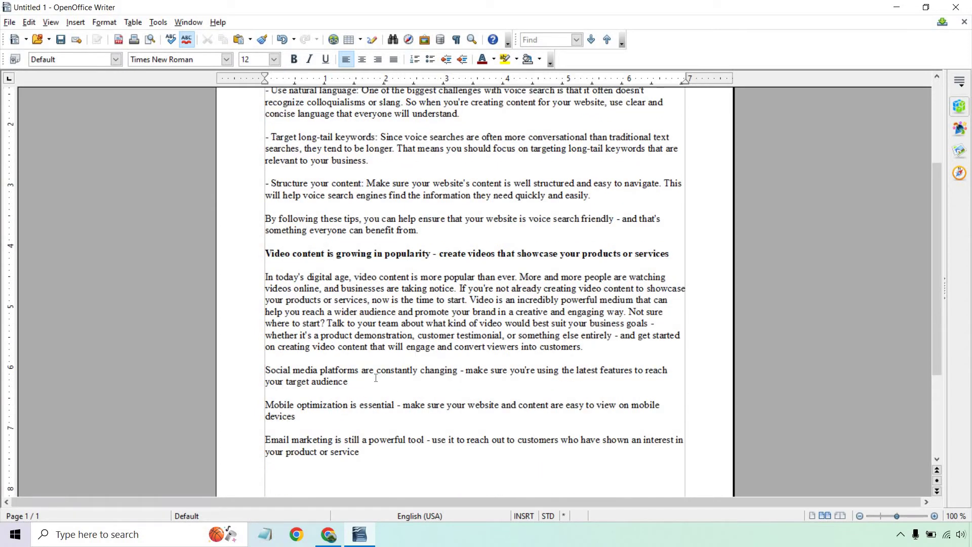
pyautogui.moveTo(348, 382); pyautogui.dragTo(263, 371)
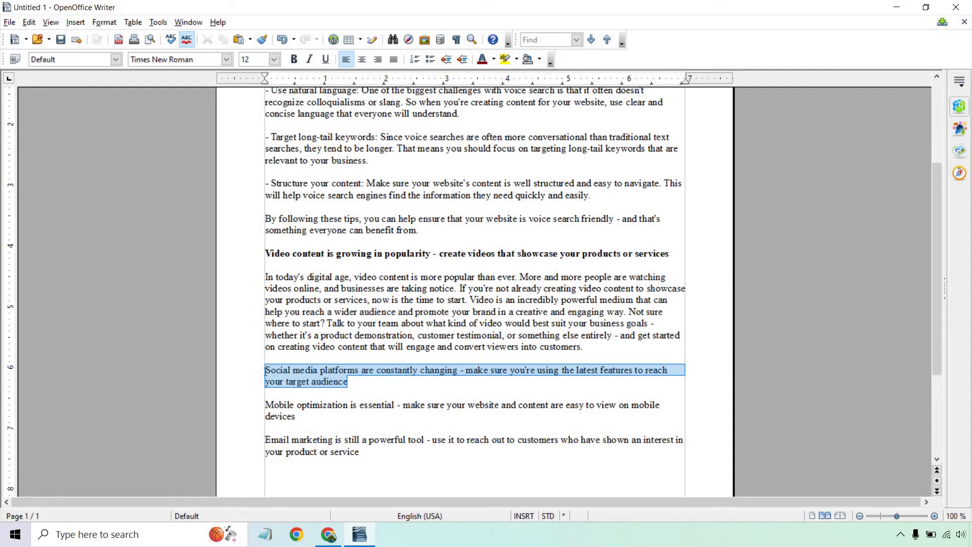
pyautogui.hotkey('ctrl', 'b')
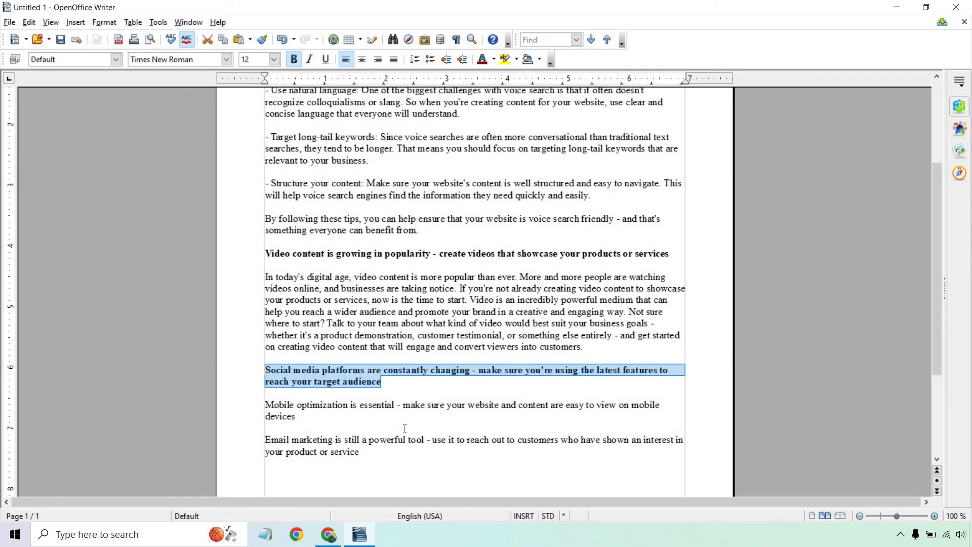
pyautogui.click(355, 535)
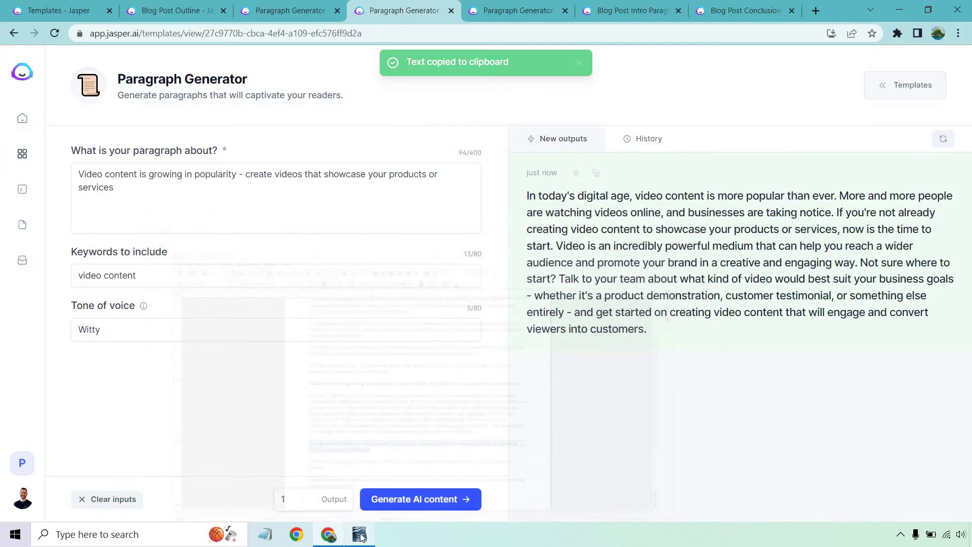
# - Generate a witty paragraph on the social media platforms point with keyword 'social media platforms'
pyautogui.click(509, 6)
pyautogui.click(256, 182)
pyautogui.hotkey('ctrl', 'v')
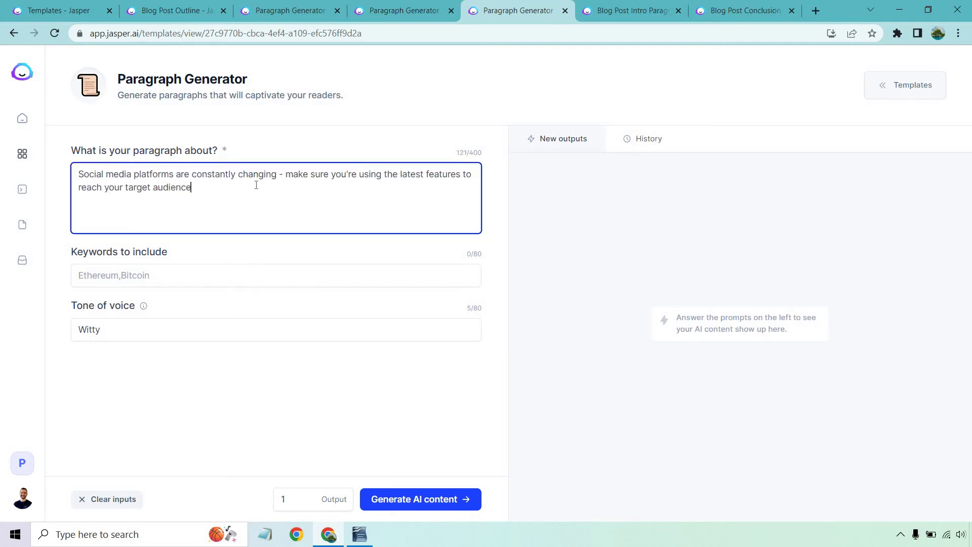
pyautogui.click(174, 274)
pyautogui.write('soc')
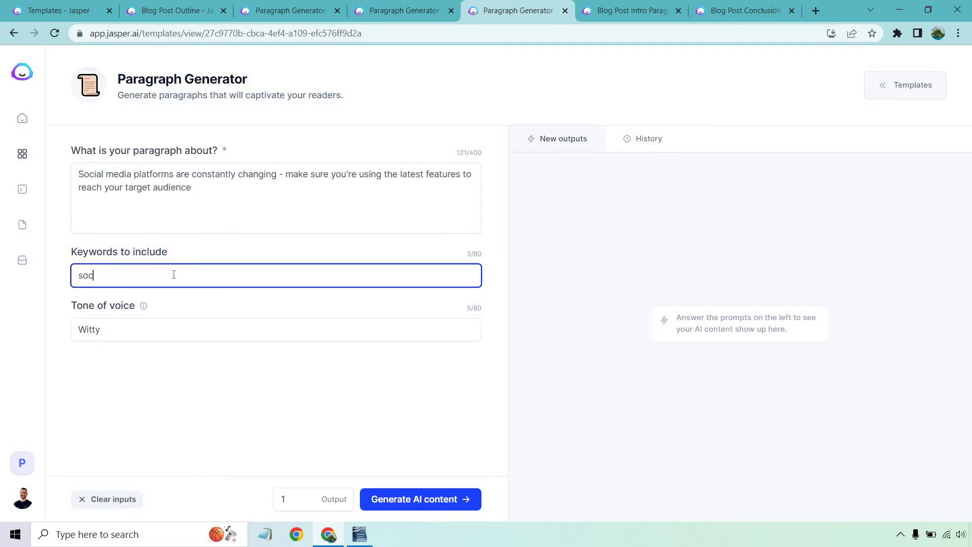
pyautogui.write('ial media platforms')
pyautogui.click(329, 382)
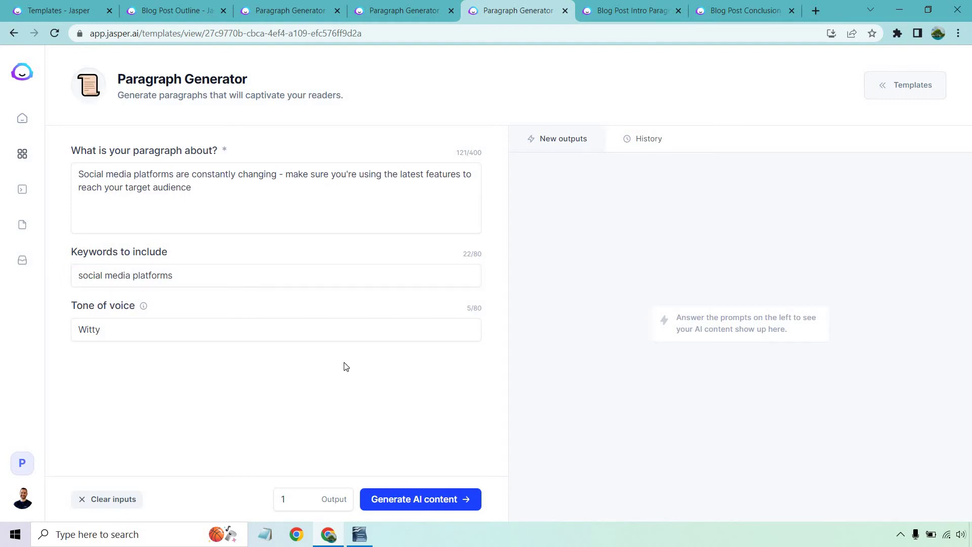
pyautogui.click(408, 499)
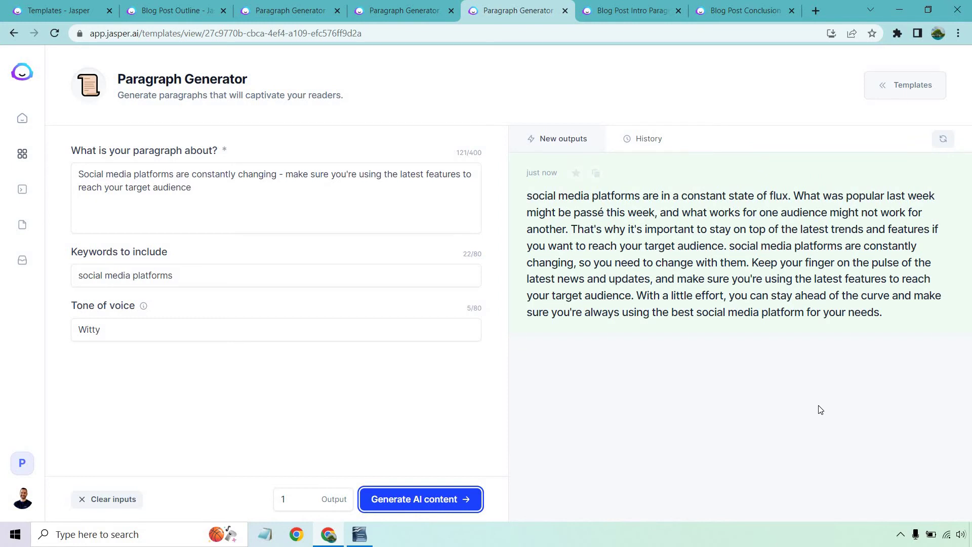
# - Discard the first social-media result, regenerate, and copy the 'constant state of flux' paragraph
pyautogui.click(942, 144)
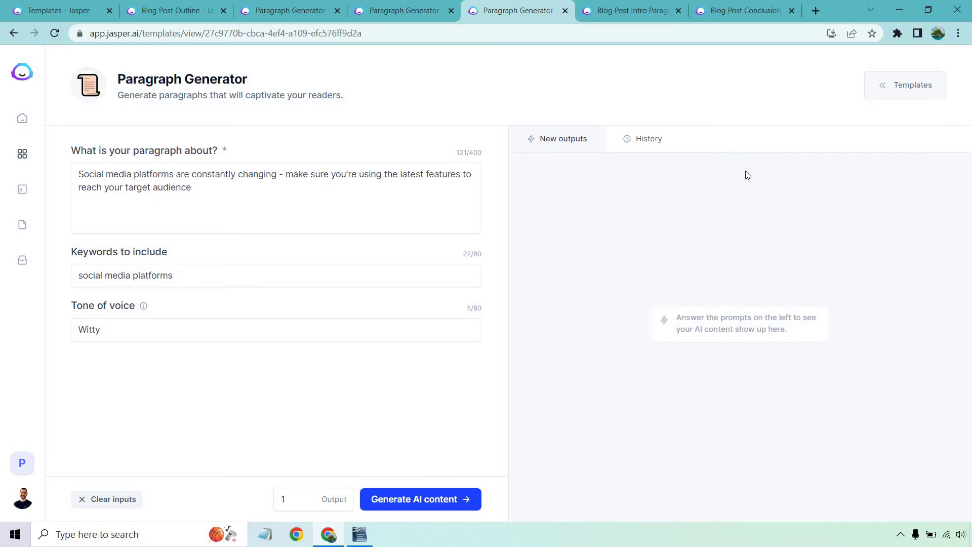
pyautogui.click(428, 497)
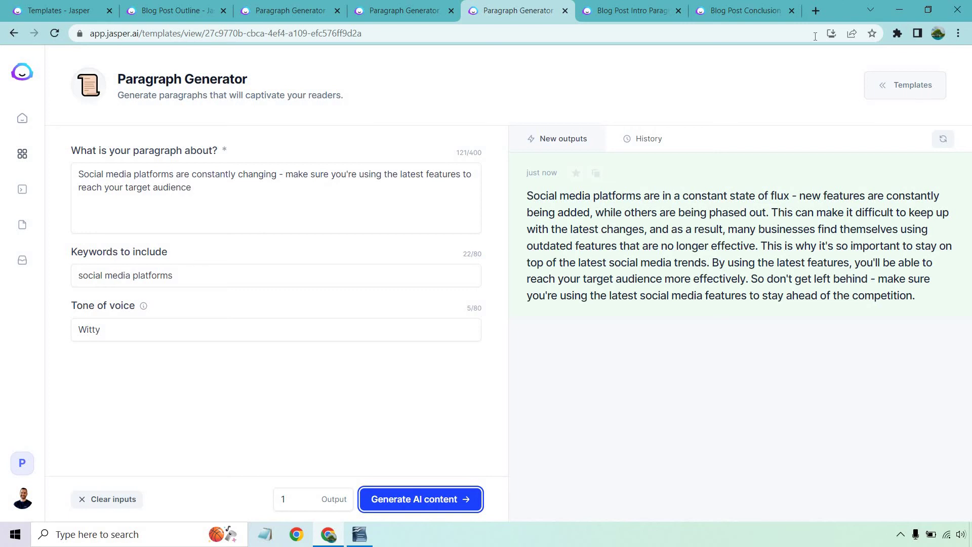
pyautogui.click(596, 173)
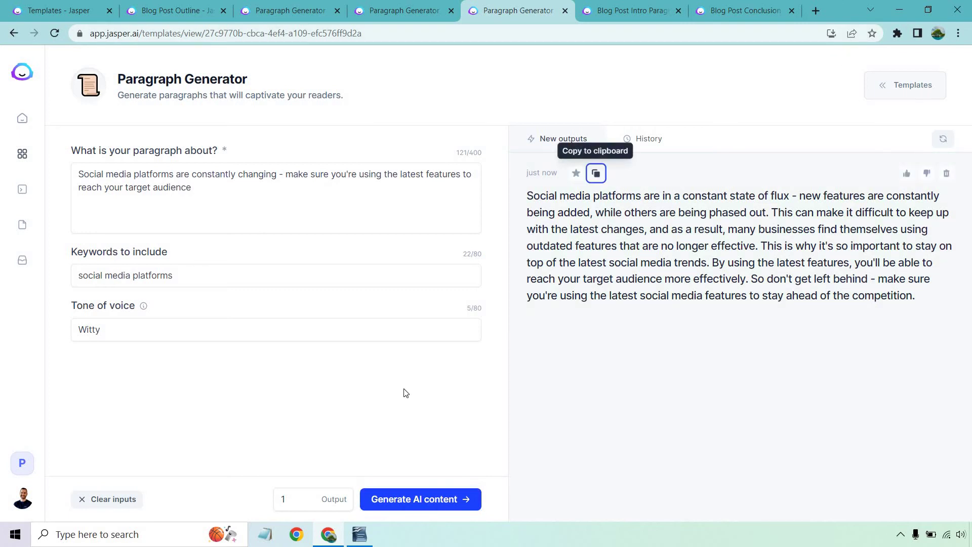
pyautogui.click(360, 535)
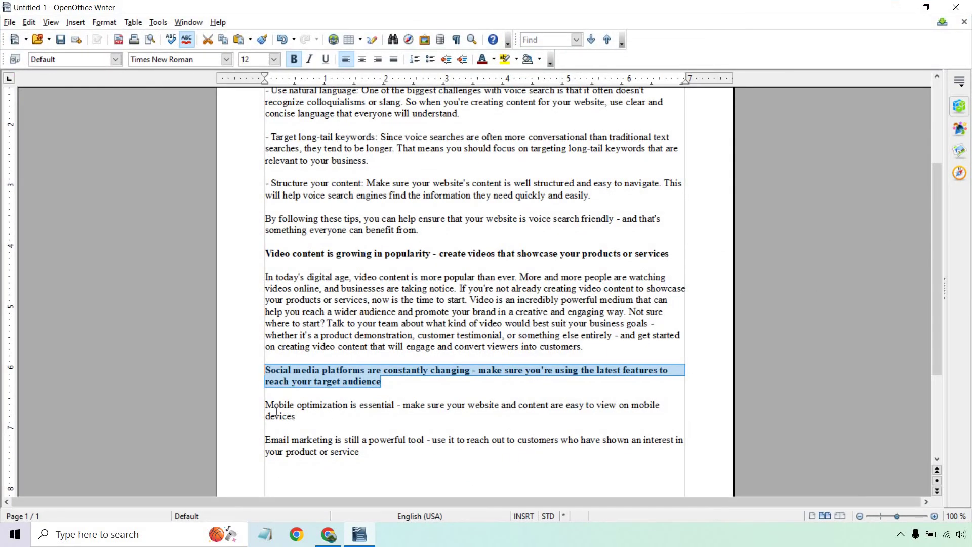
# - Paste the social-media paragraph beneath its bold heading
pyautogui.click(265, 404)
pyautogui.hotkey('ctrl', 'v')
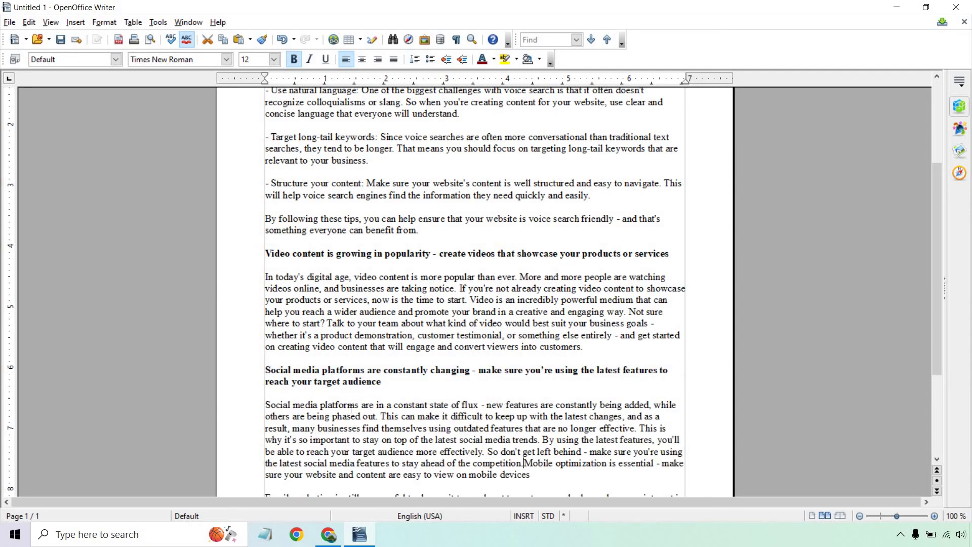
pyautogui.press('Return')
pyautogui.press('Return')
# - Delete the leftover Mobile optimization and Email marketing outline lines
pyautogui.scroll(-4, 414, 299)
pyautogui.moveTo(372, 393); pyautogui.dragTo(248, 339)
pyautogui.press('Delete')
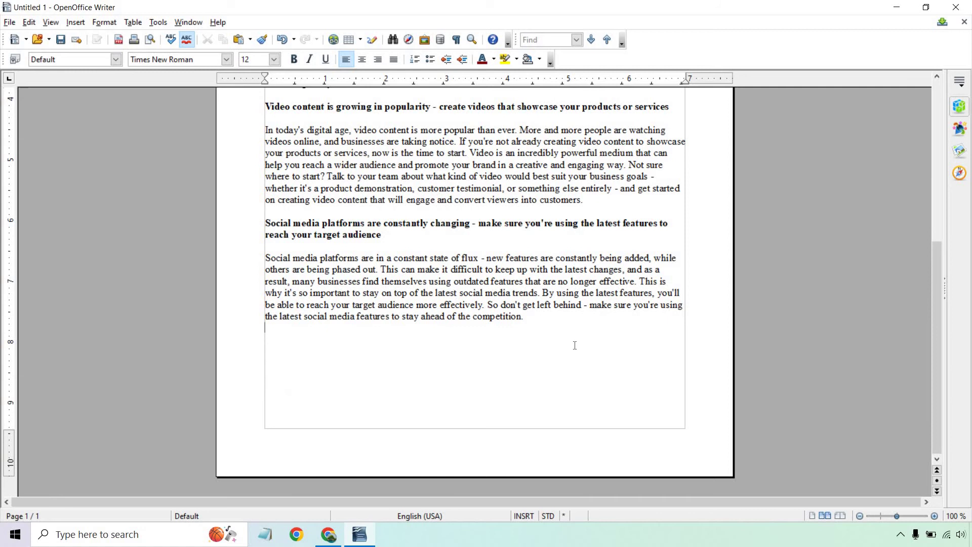
pyautogui.scroll(8, 573, 343)
pyautogui.click(897, 6)
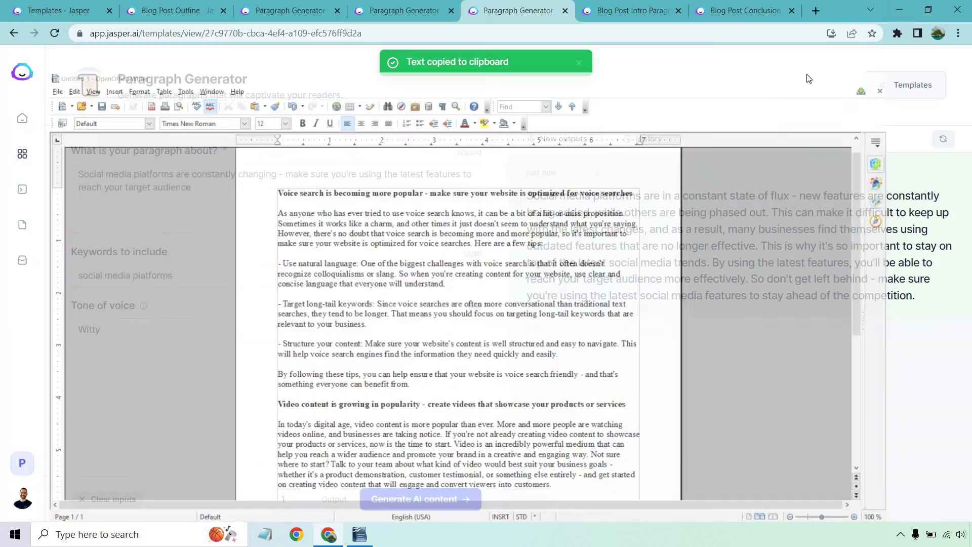
# - Go back to the generated outline and select the full blog post title
pyautogui.click(644, 6)
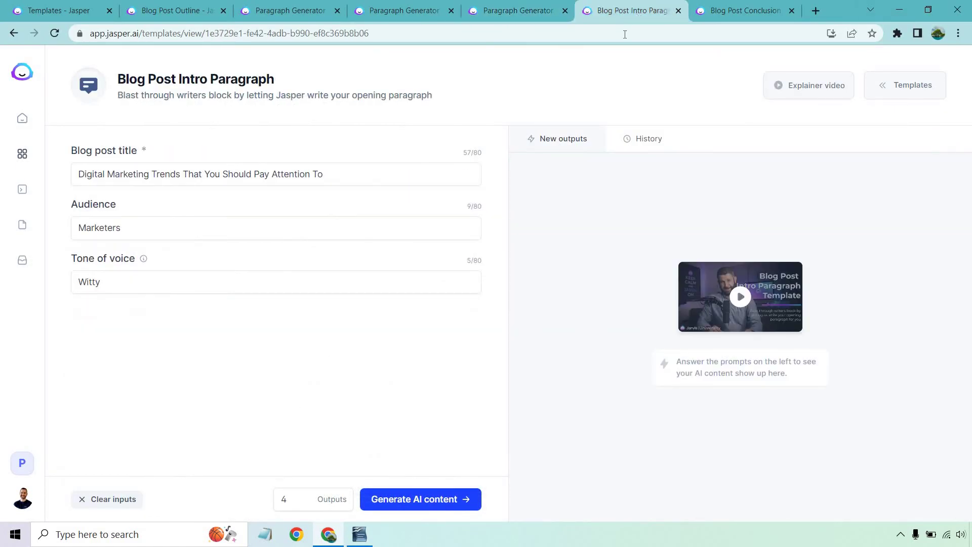
pyautogui.click(81, 8)
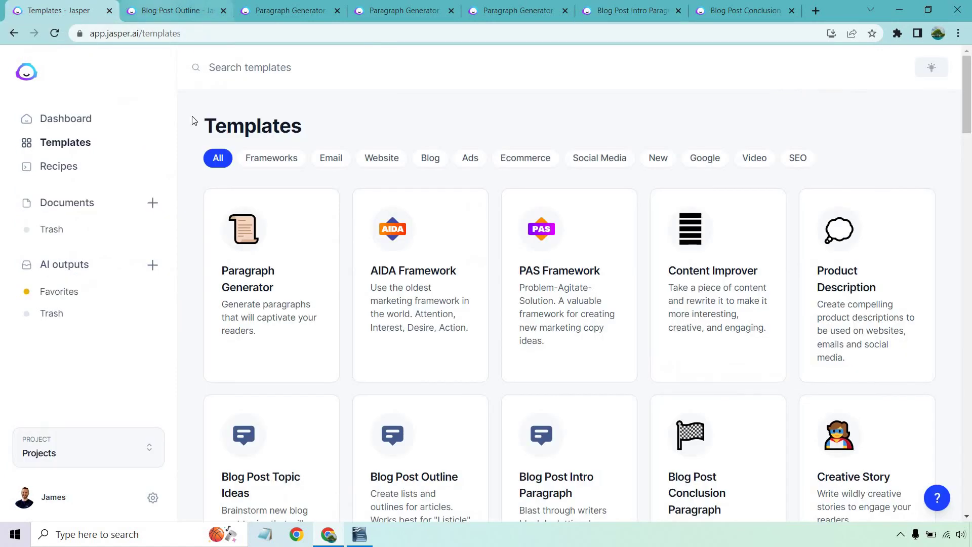
pyautogui.hotkey('ctrl', 'Tab')
pyautogui.tripleClick(217, 174)
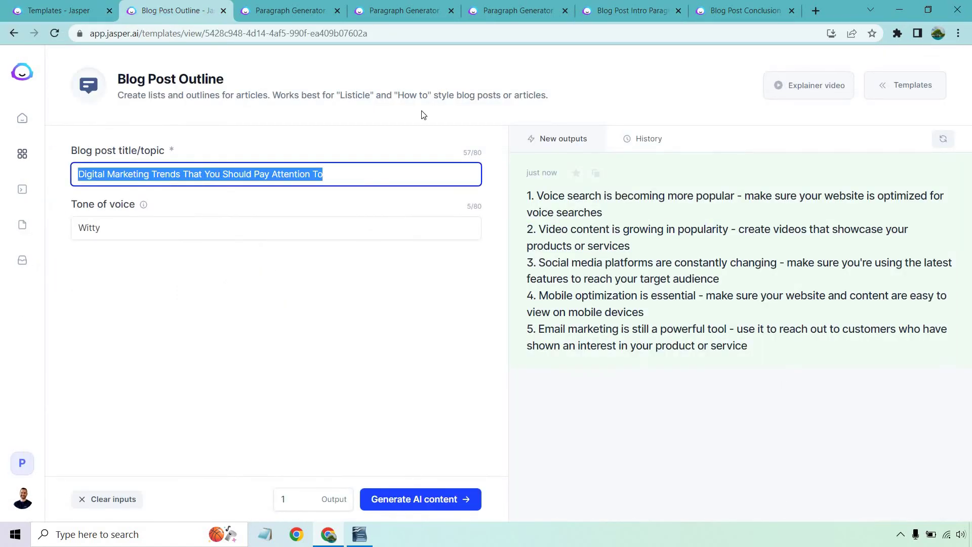
# - Generate 2 witty intro paragraphs for marketers in Blog Post Intro Paragraph and copy the first
pyautogui.click(633, 10)
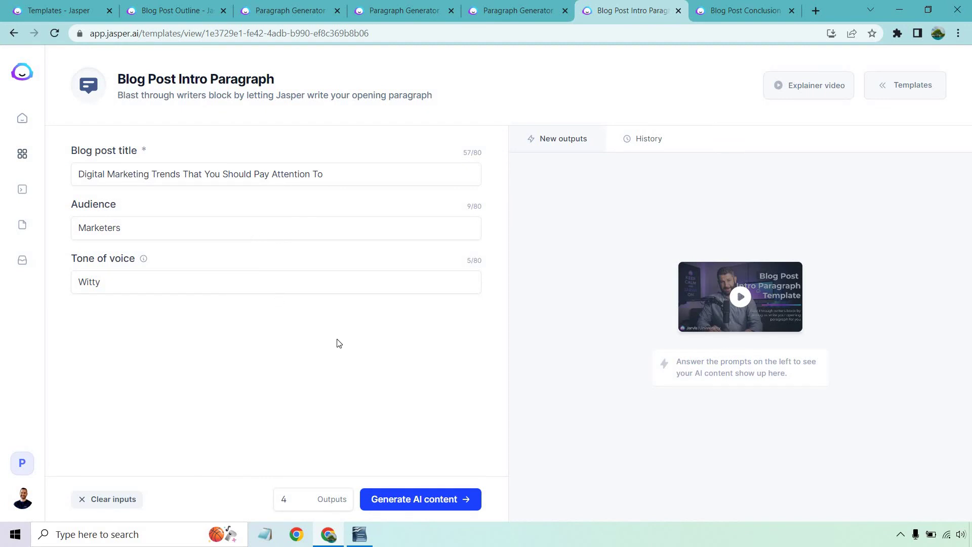
pyautogui.doubleClick(303, 502)
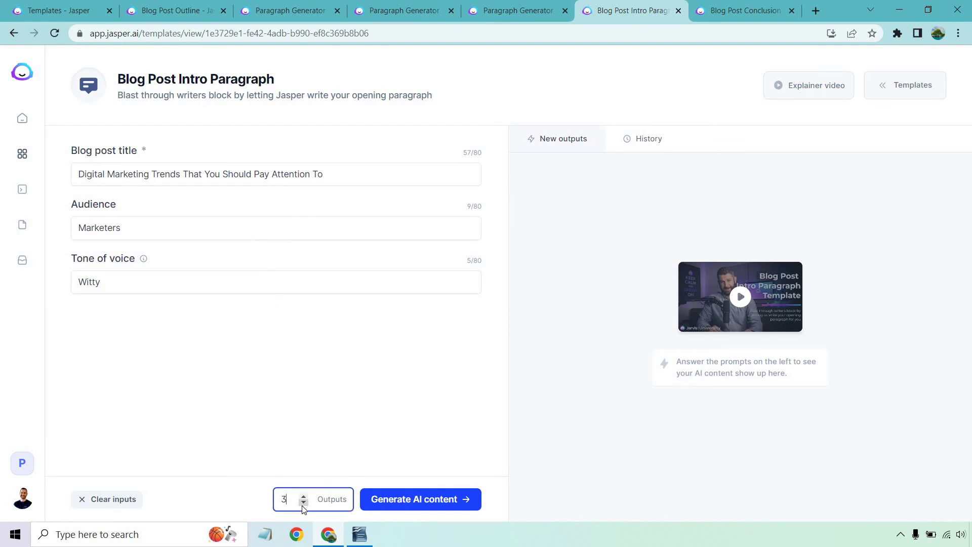
pyautogui.click(340, 373)
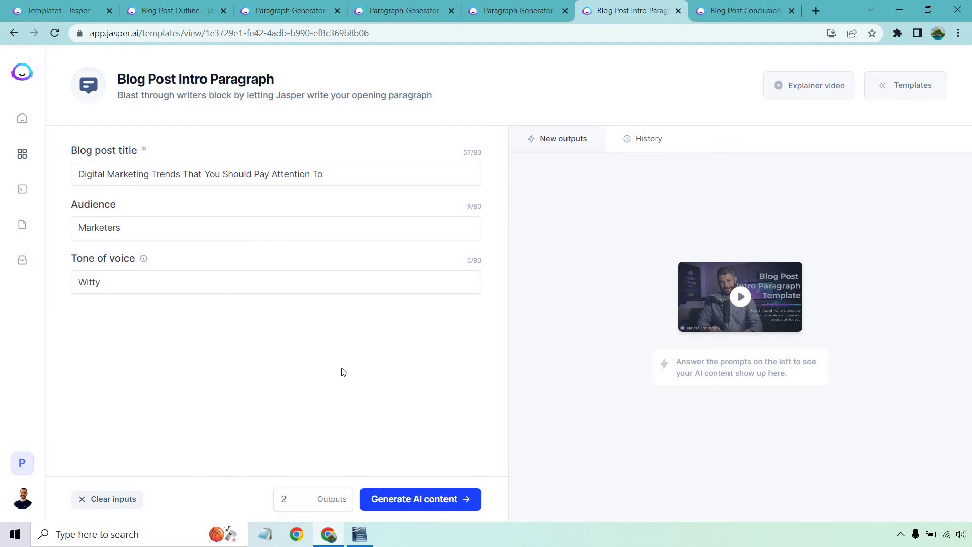
pyautogui.click(419, 487)
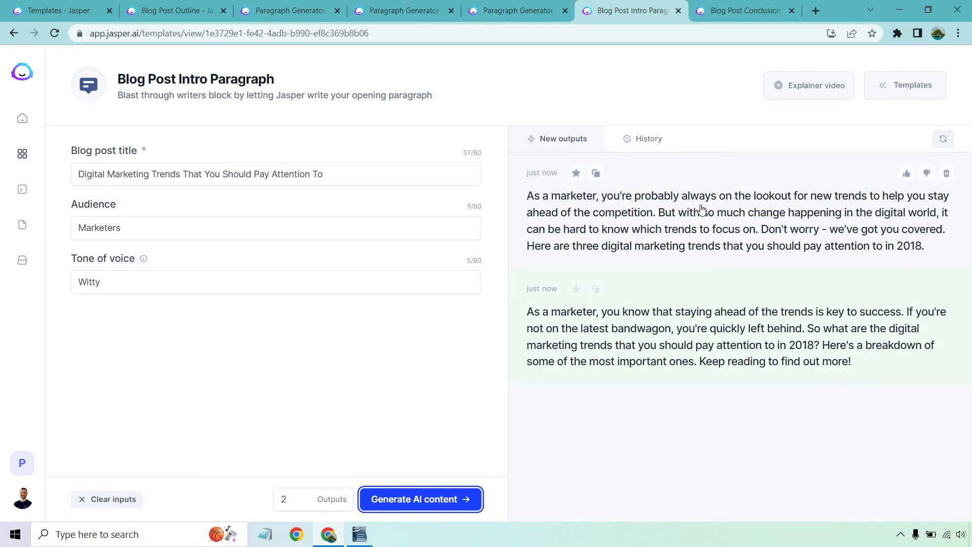
pyautogui.click(596, 173)
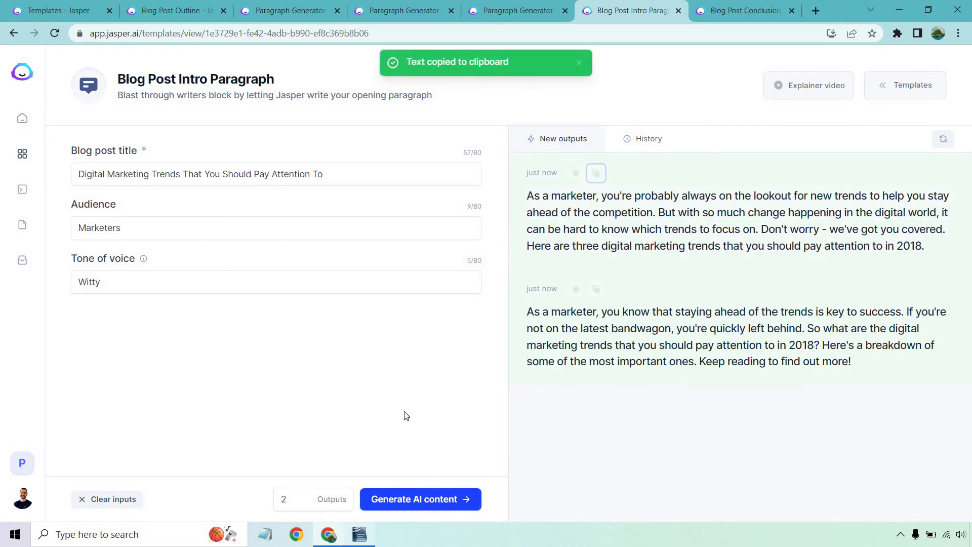
# - Paste the intro above the first heading, remove its bold, and change the year to 2022
pyautogui.click(359, 534)
pyautogui.scroll(-10, 513, 210)
pyautogui.scroll(12, 272, 171)
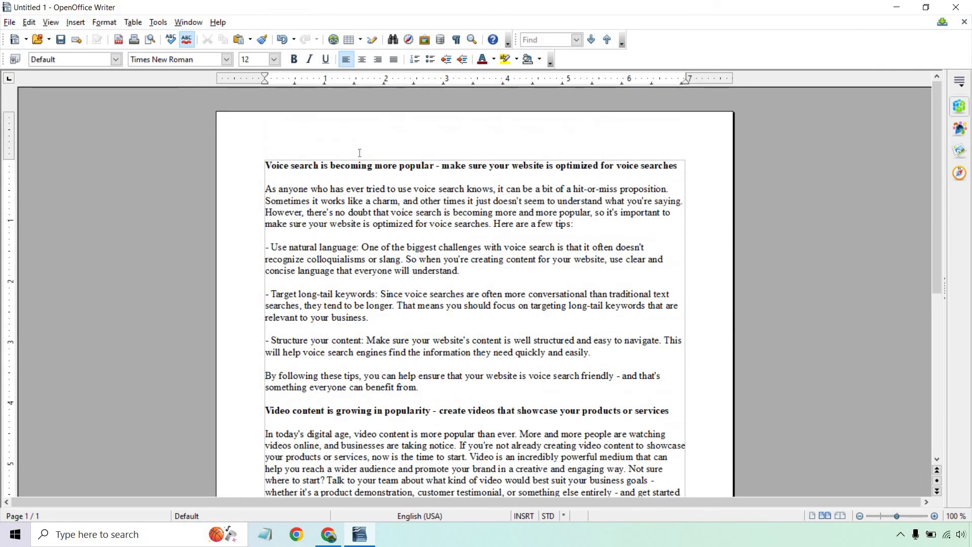
pyautogui.click(307, 157)
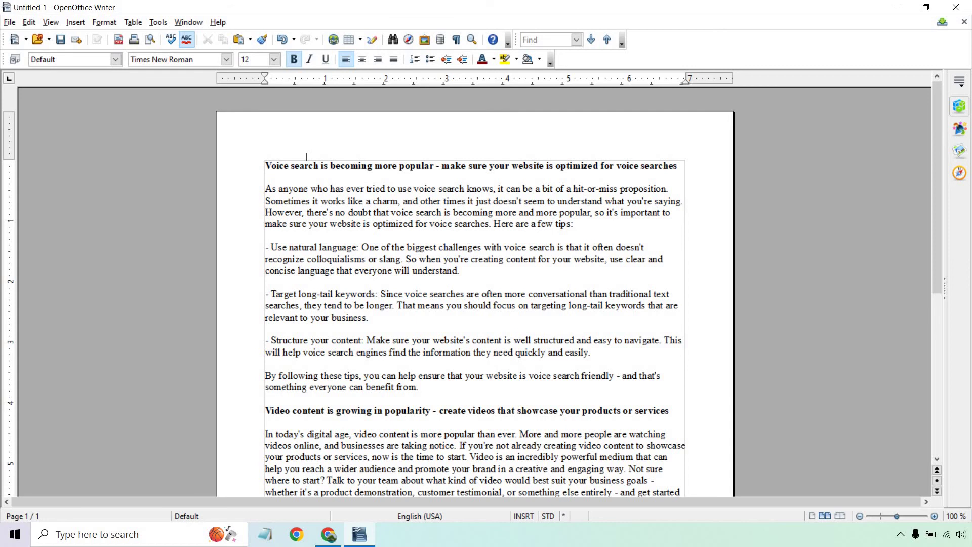
pyautogui.hotkey('ctrl', 'v')
pyautogui.press('Return')
pyautogui.press('Return')
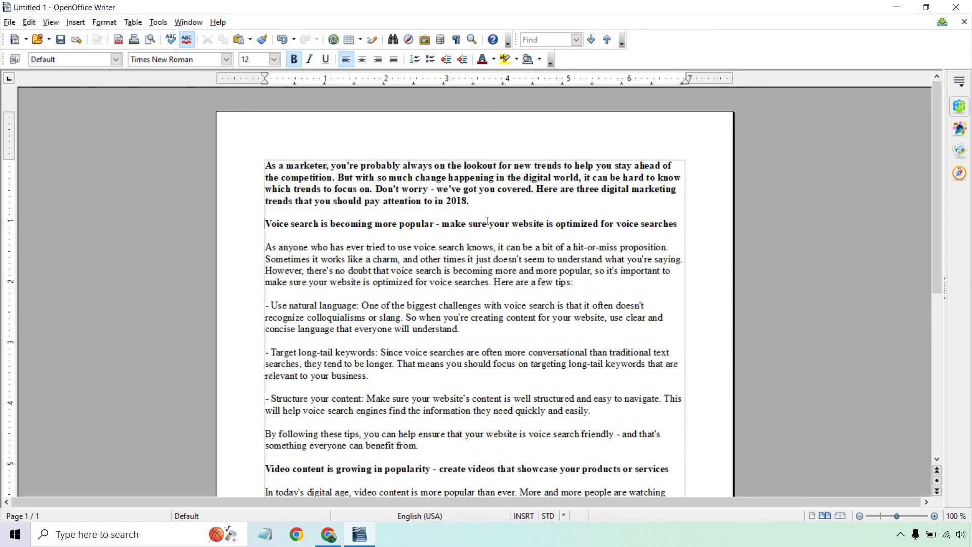
pyautogui.moveTo(489, 205); pyautogui.dragTo(226, 159)
pyautogui.click(295, 60)
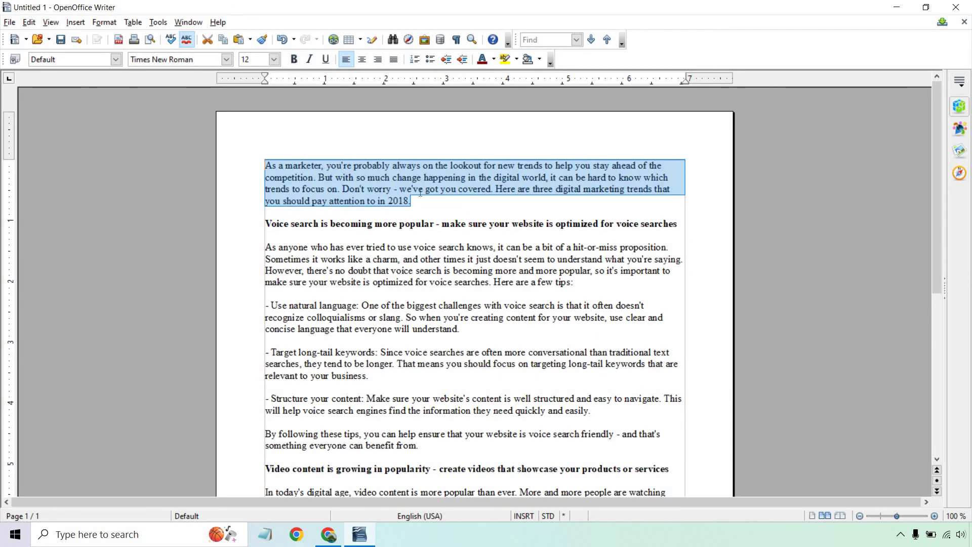
pyautogui.click(417, 200)
pyautogui.press('BackSpace')
pyautogui.press('BackSpace')
pyautogui.press('BackSpace')
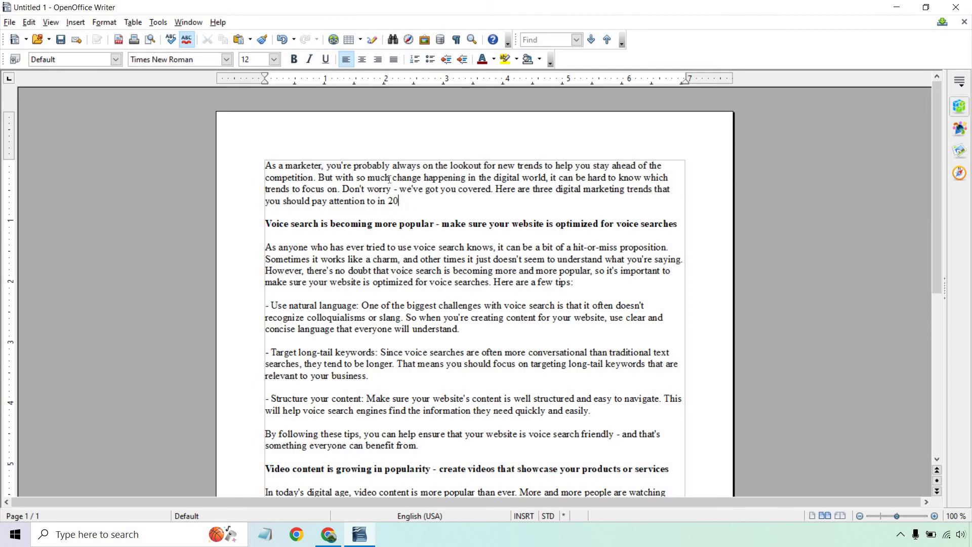
pyautogui.write('22.')
# - Copy the blog post title from Jasper and paste it as the document's first line
pyautogui.click(327, 535)
pyautogui.tripleClick(286, 166)
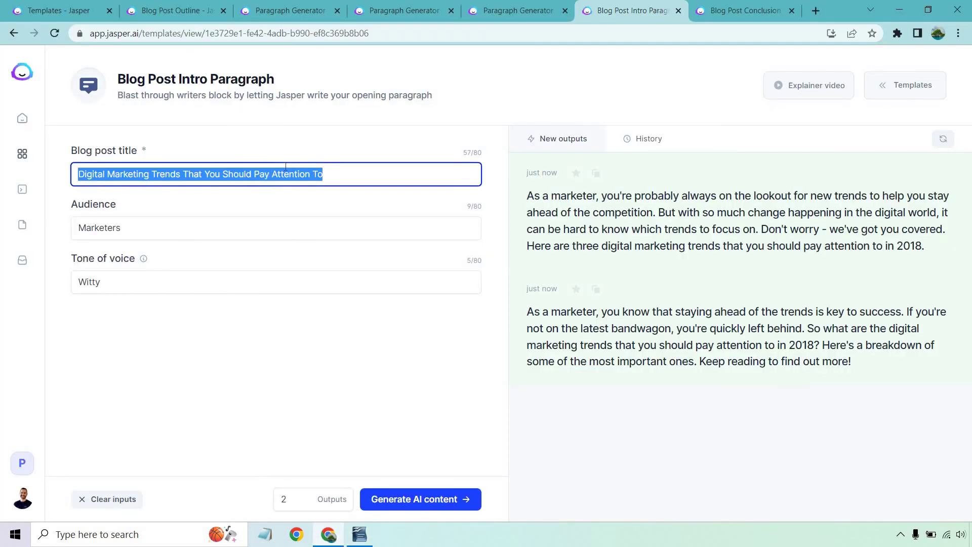
pyautogui.click(360, 534)
pyautogui.hotkey('ctrl', 'Home')
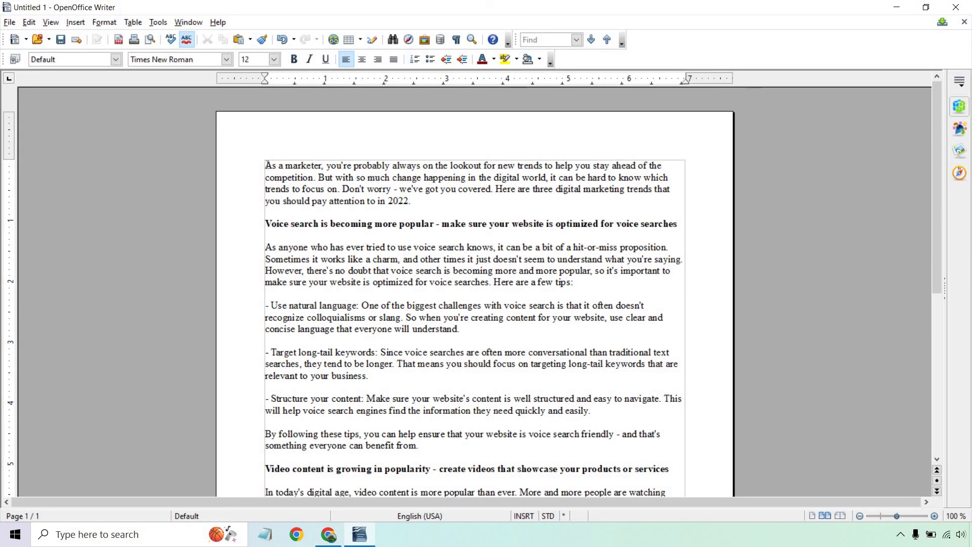
pyautogui.hotkey('ctrl', 'v')
pyautogui.press('Return')
pyautogui.press('Return')
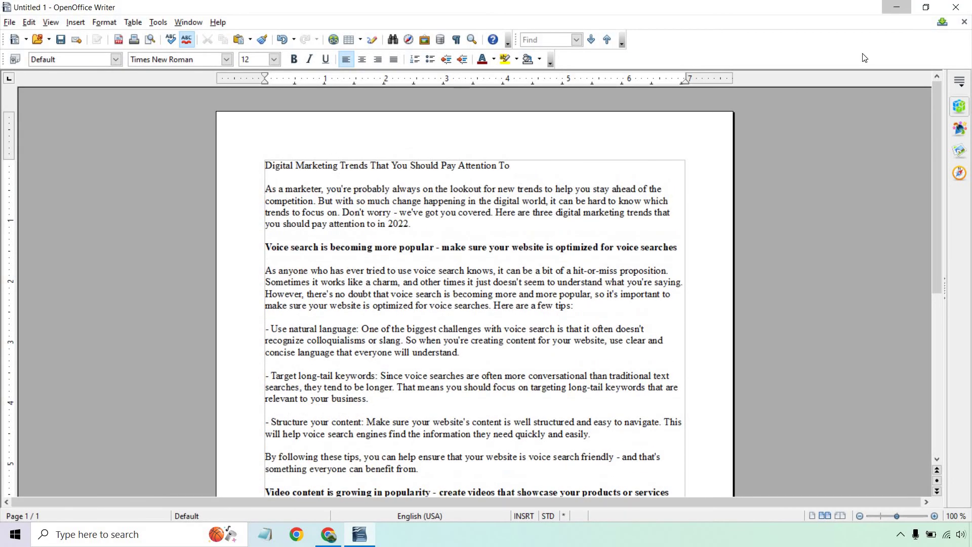
# - Generate witty conclusion paragraphs inviting comments in the Blog Post Conclusion Paragraph template
pyautogui.click(895, 6)
pyautogui.click(712, 6)
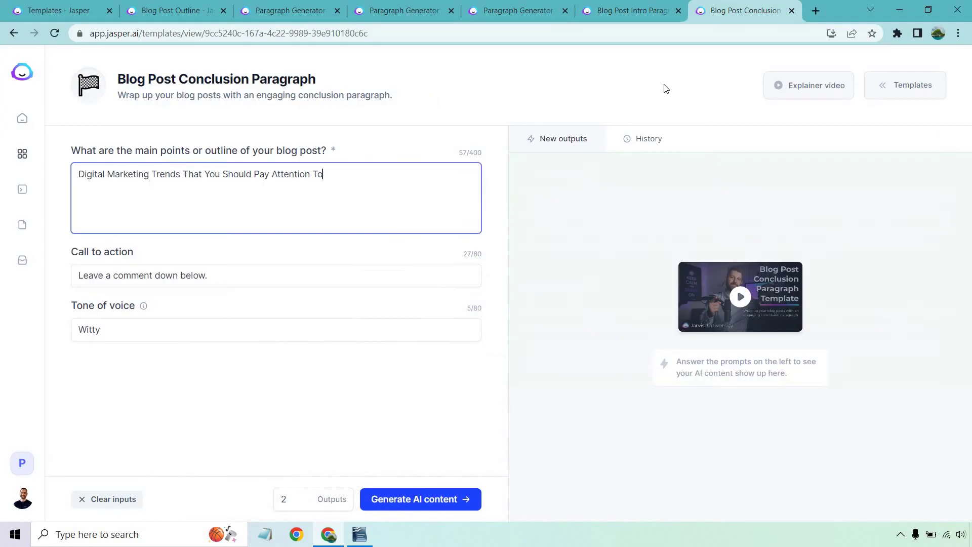
pyautogui.click(315, 365)
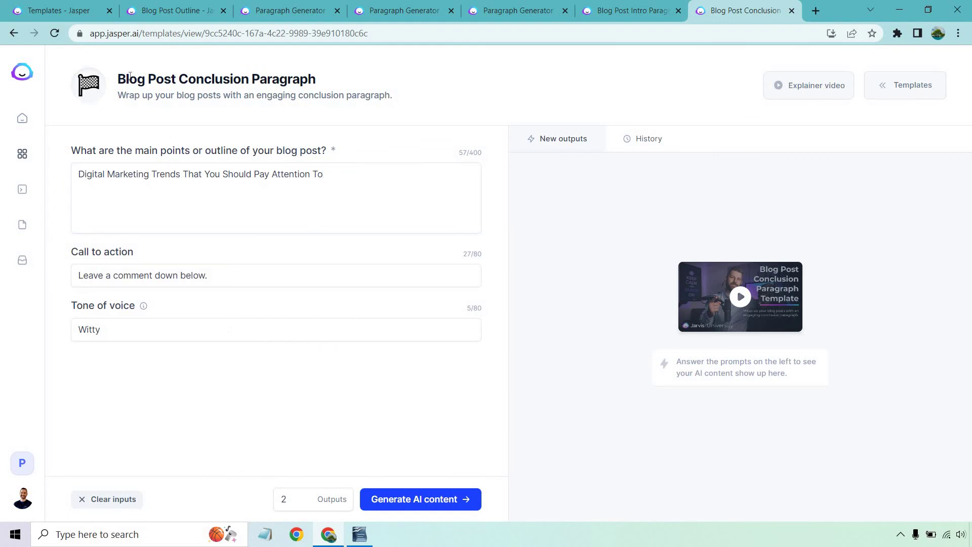
pyautogui.moveTo(118, 82); pyautogui.dragTo(393, 76)
pyautogui.click(393, 77)
pyautogui.click(412, 497)
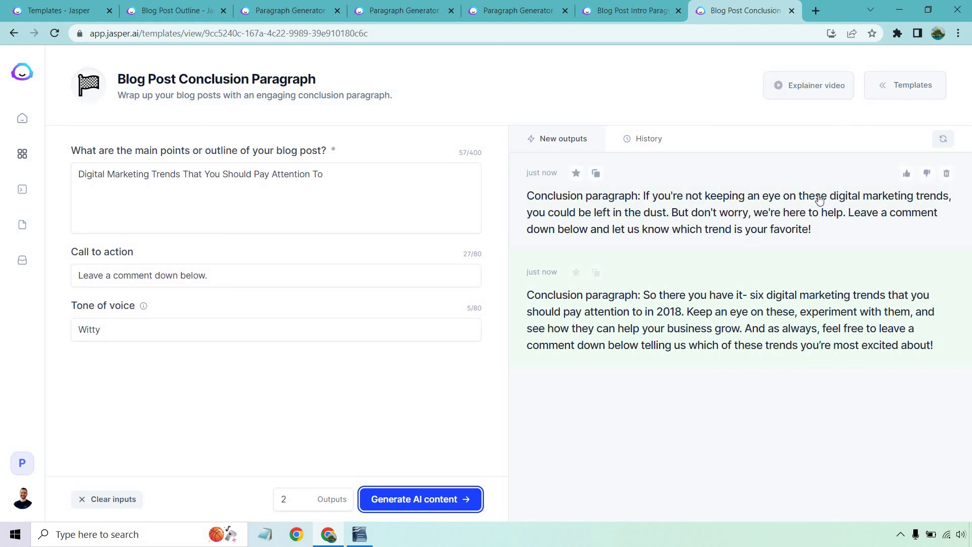
# - Copy the first conclusion and append it after the last paragraph, deleting its 'Conclusion paragraph:' label
pyautogui.click(596, 174)
pyautogui.click(359, 534)
pyautogui.scroll(-10, 511, 424)
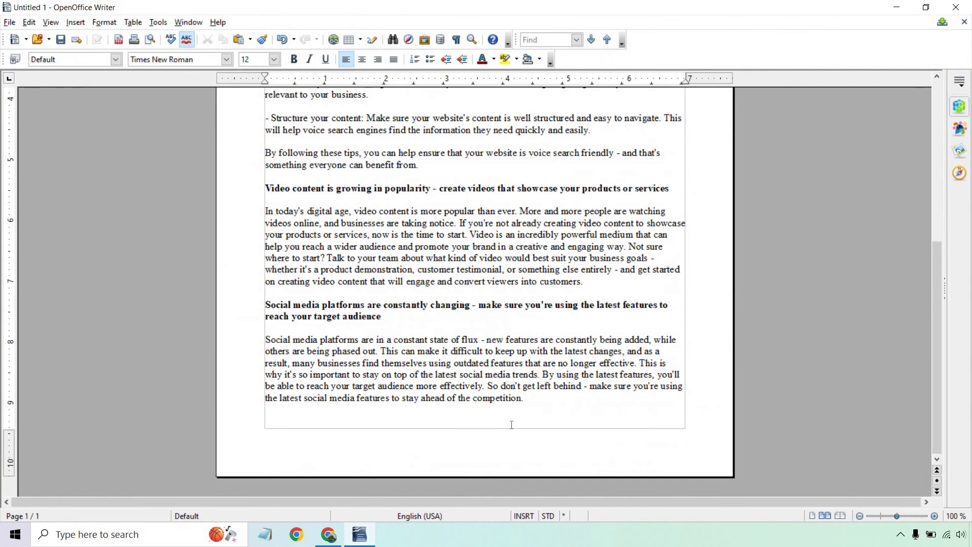
pyautogui.click(546, 404)
pyautogui.press('Return')
pyautogui.press('Return')
pyautogui.hotkey('ctrl', 'v')
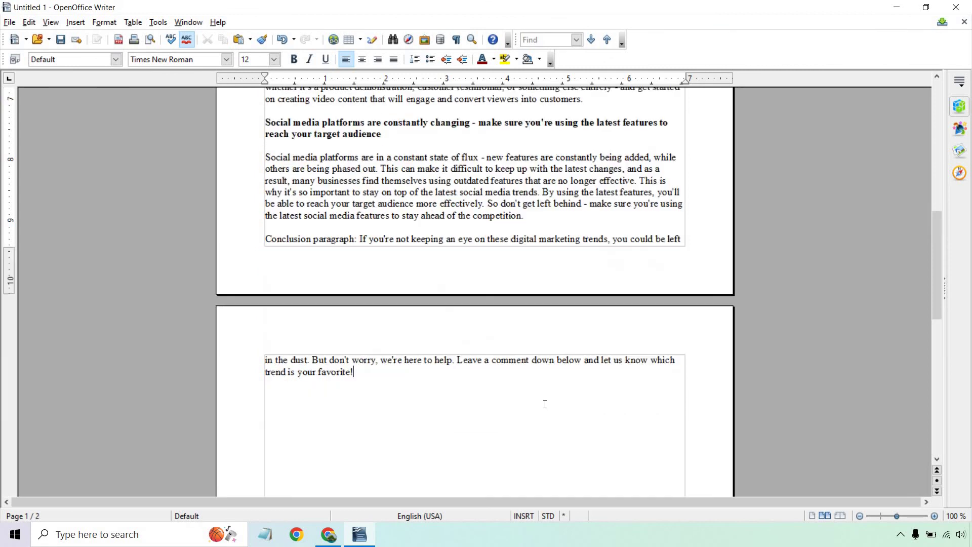
pyautogui.moveTo(360, 241); pyautogui.dragTo(264, 240)
pyautogui.press('BackSpace')
pyautogui.scroll(20, 601, 307)
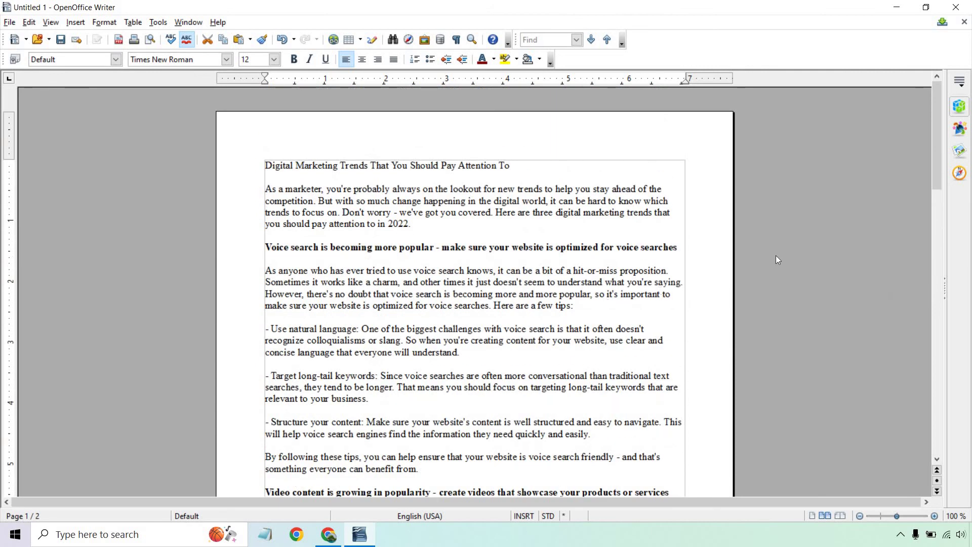
# - Return to the Blog Post Outline page with the title, Witty tone and five-point outline
pyautogui.click(896, 7)
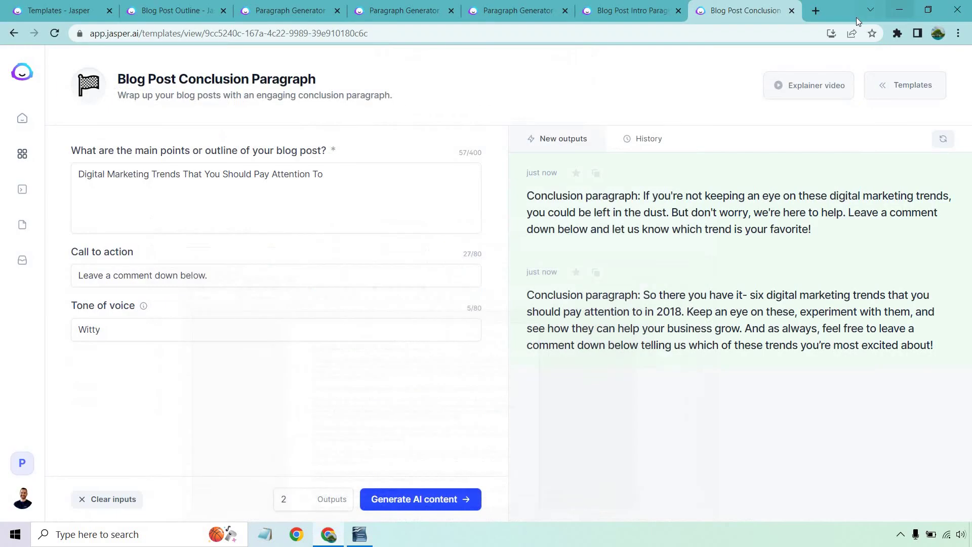
pyautogui.click(175, 10)
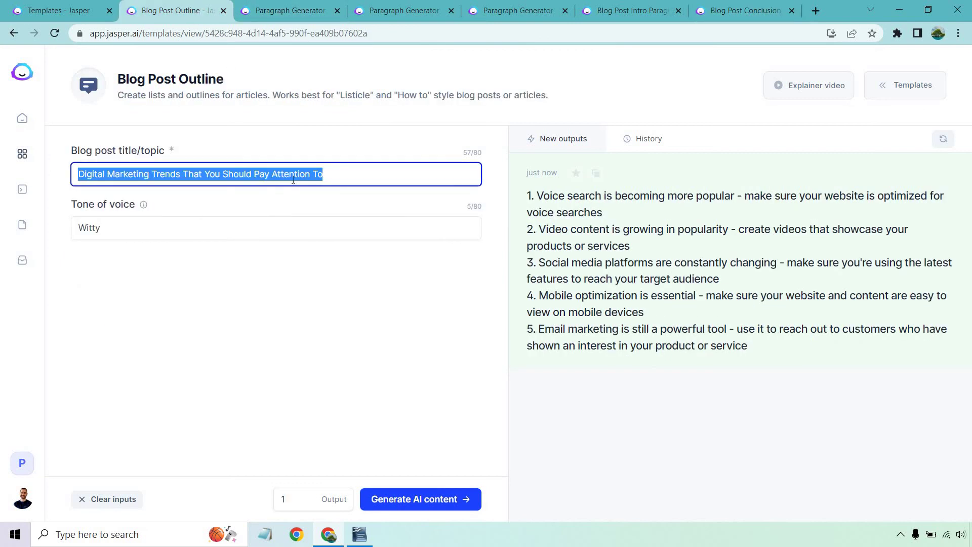
pyautogui.tripleClick(293, 180)
pyautogui.click(337, 324)
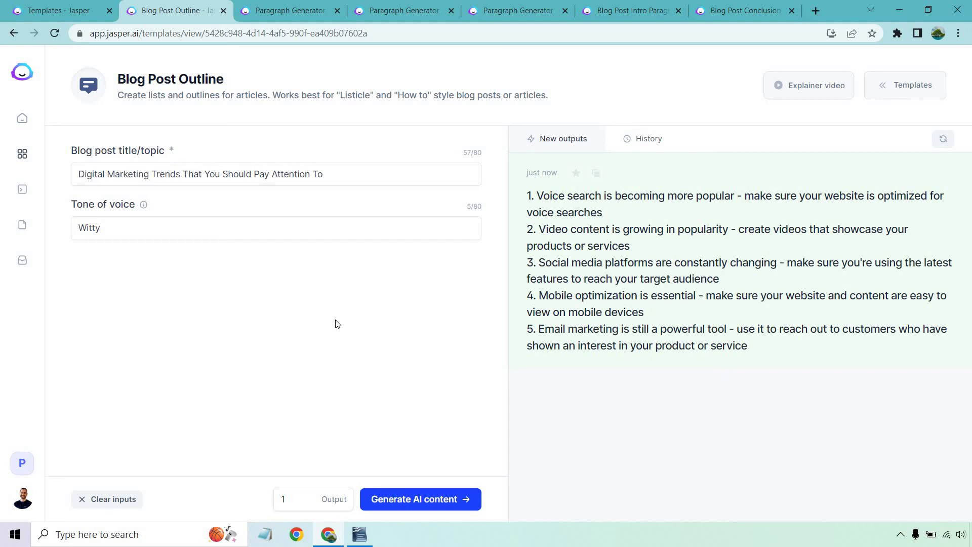
pyautogui.click(943, 138)
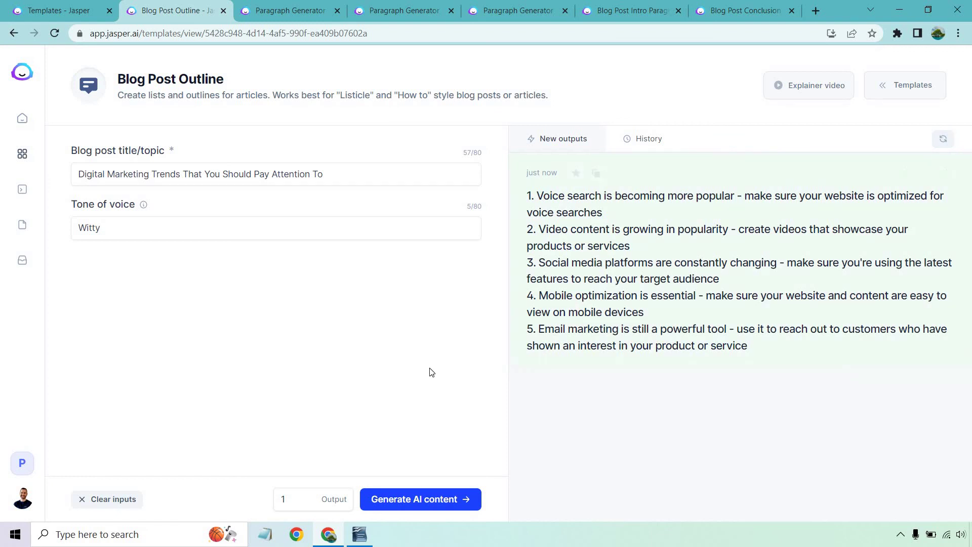